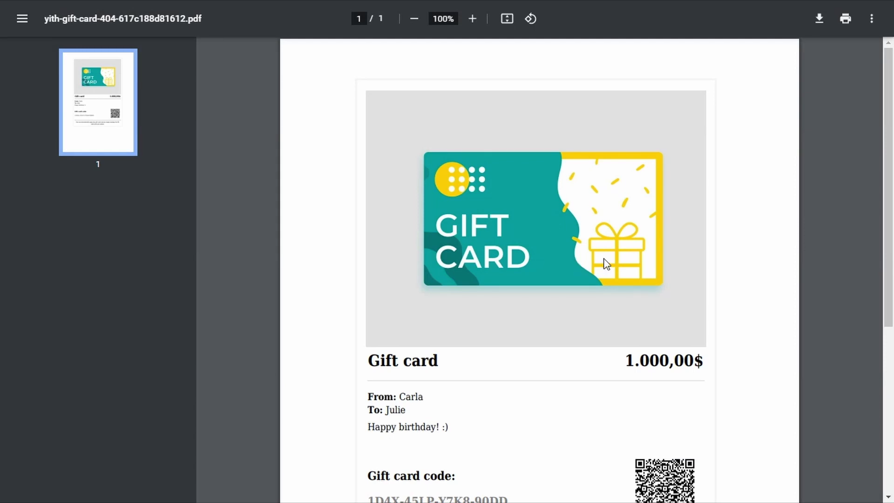
Step: Copy the gift card code from the PDF and paste it into the coupon code field of the shop cart
scroll(609, 387, down, 2)
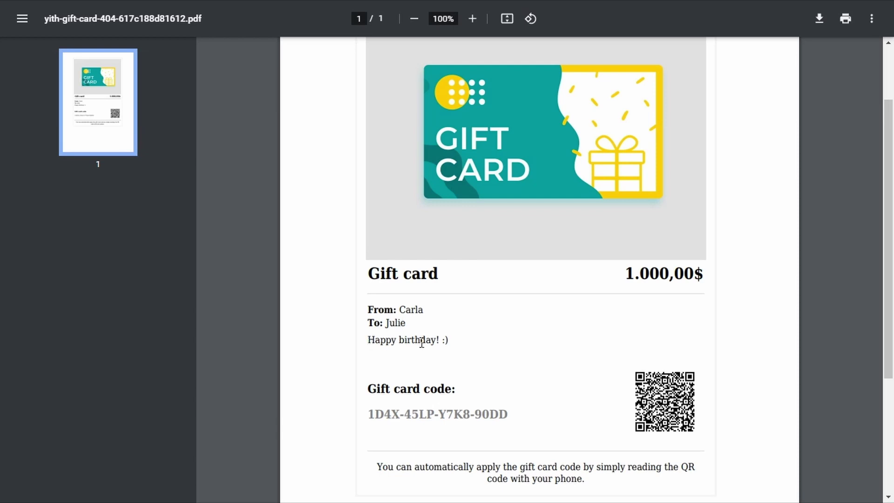
drag(369, 415, 504, 418)
key(ctrl+c)
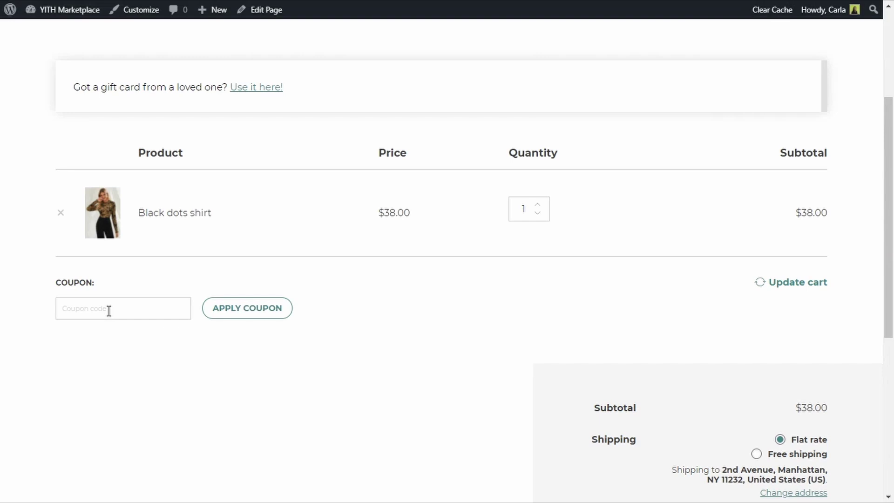
click(109, 310)
key(ctrl+v)
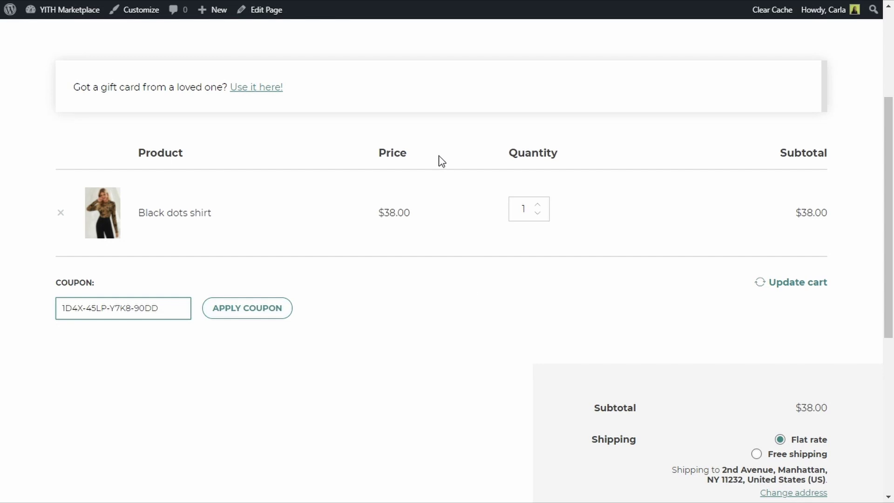
Step: Open the cart's gift card box, paste the gift card code, apply it, and review the cart totals
click(255, 92)
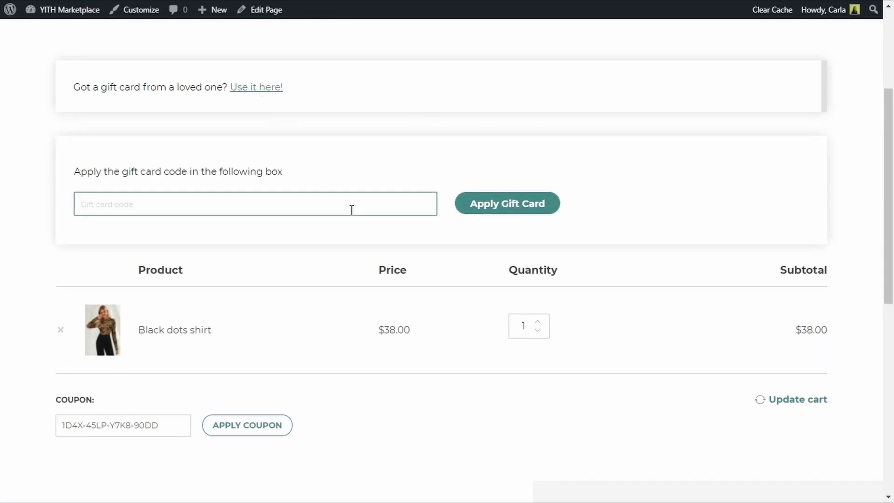
key(ctrl+v)
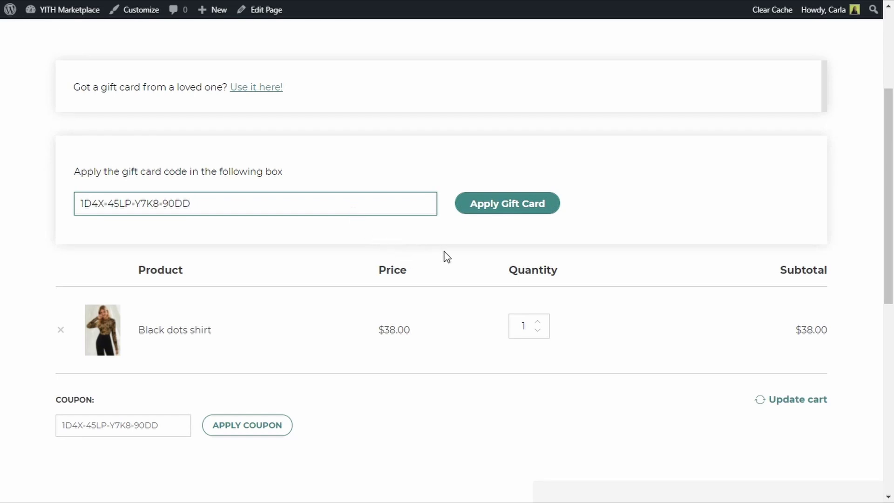
click(513, 212)
click(512, 209)
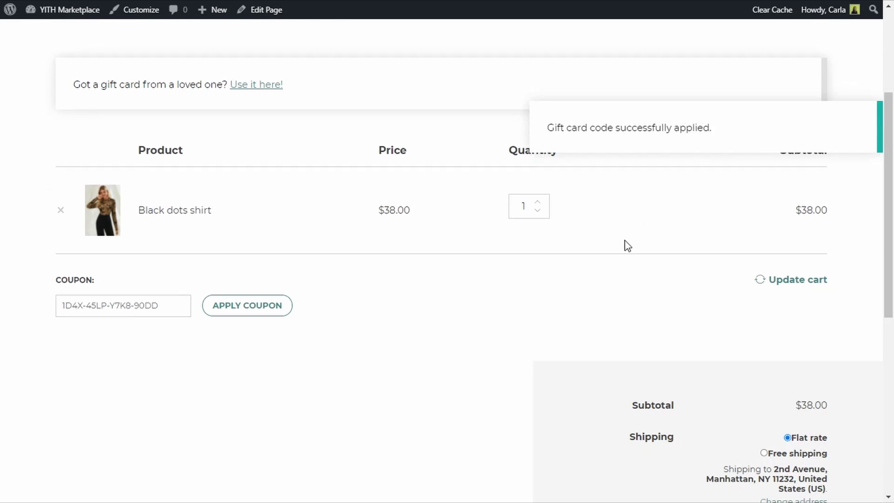
scroll(626, 245, down, 2)
scroll(625, 245, down, 2)
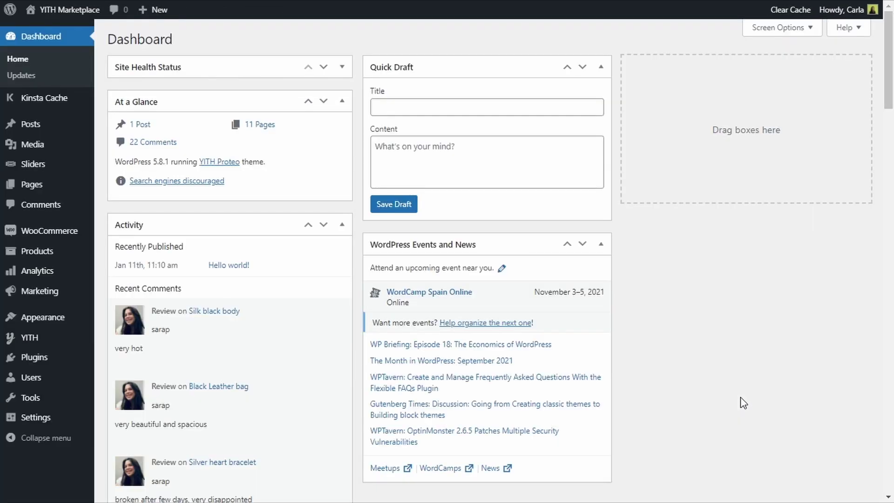
Step: Start a new product in the WordPress admin and name it "Virtual Gift Card"
mouse_move(45, 261)
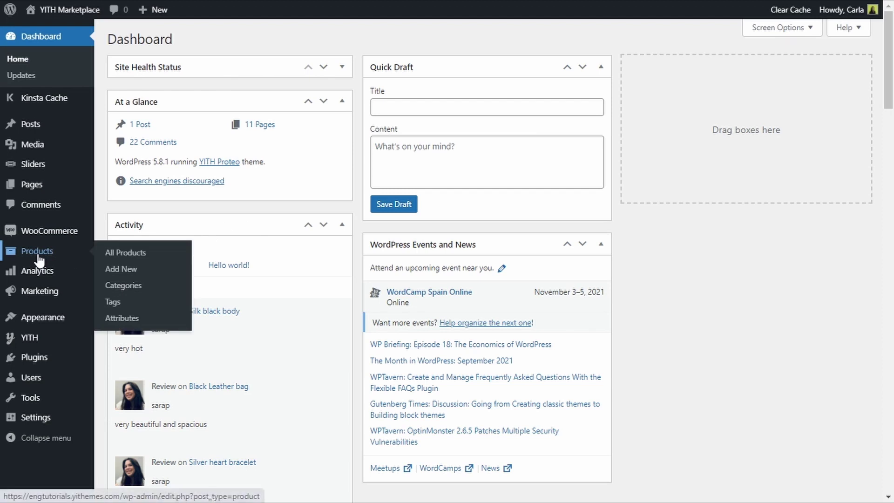
click(129, 273)
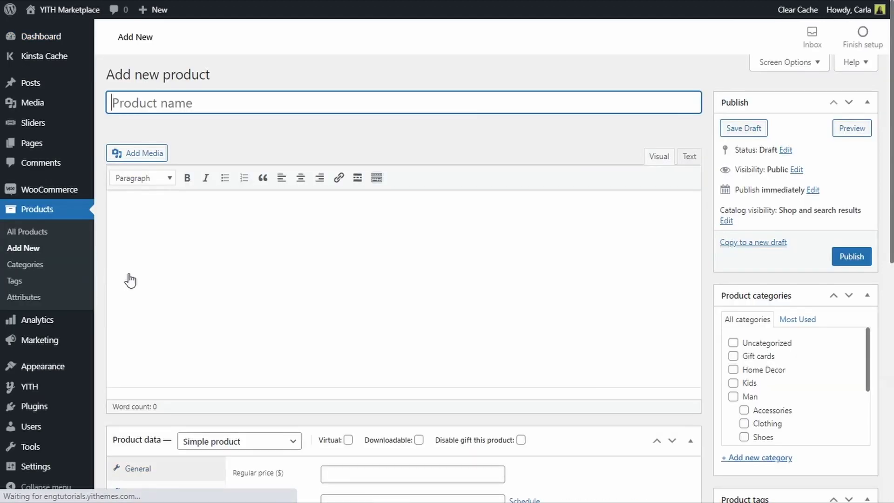
text(Virtual Gift Card)
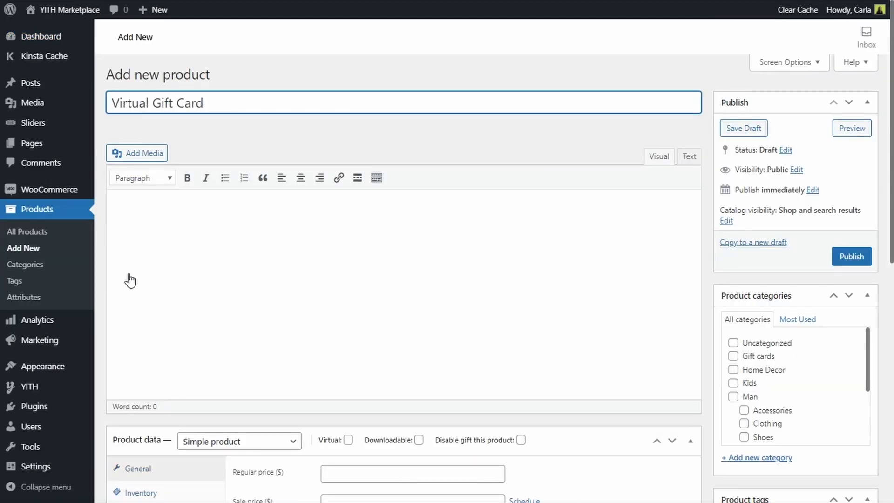
Step: Set the product type to Gift card and mark the product as virtual
scroll(213, 273, down, 2)
scroll(213, 273, down, 3)
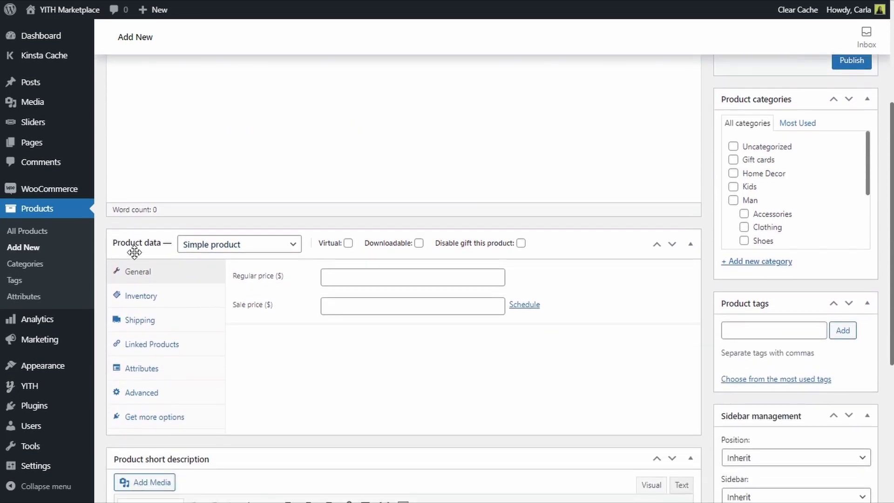
click(246, 247)
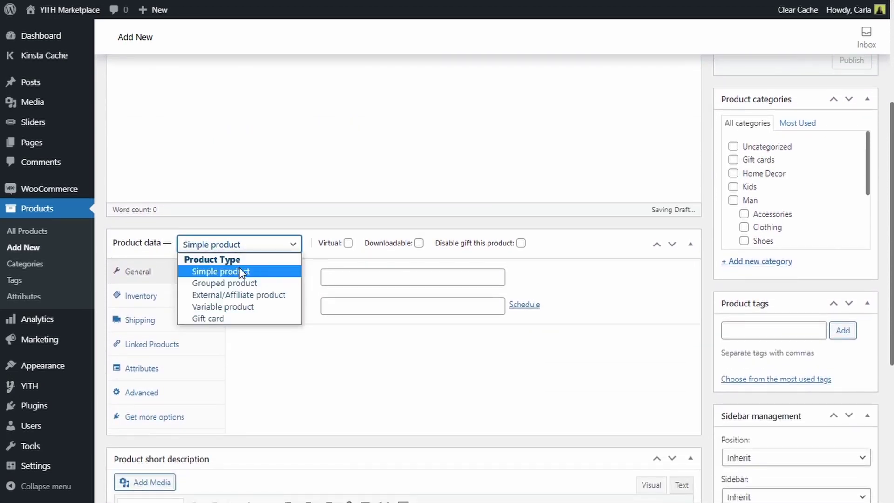
click(238, 318)
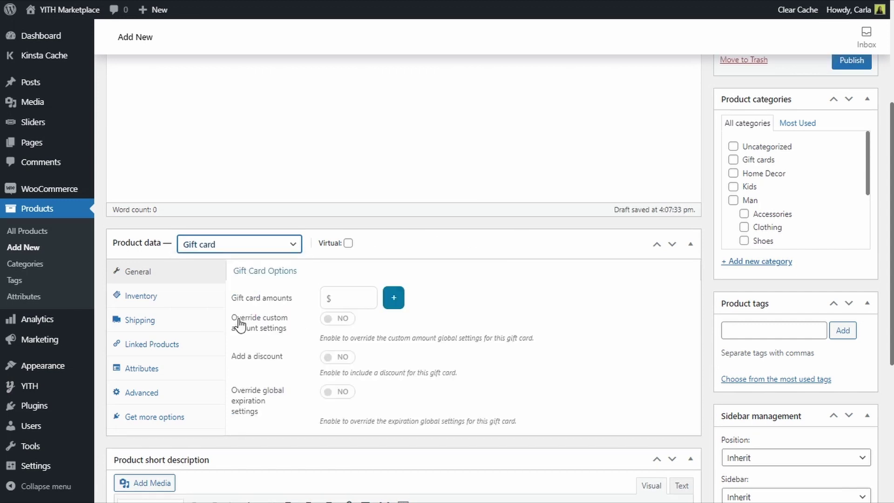
click(348, 244)
click(347, 244)
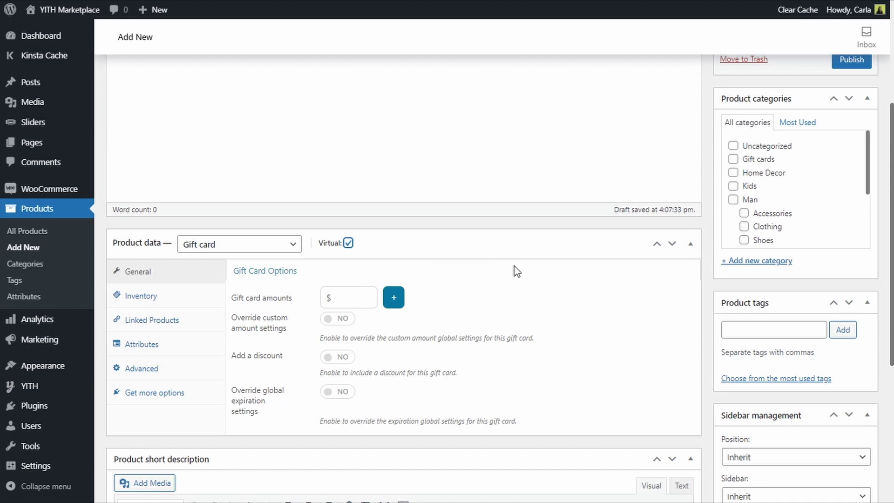
Step: Add gift card amounts of $15, $25 and $50 and save the product as a draft
click(348, 297)
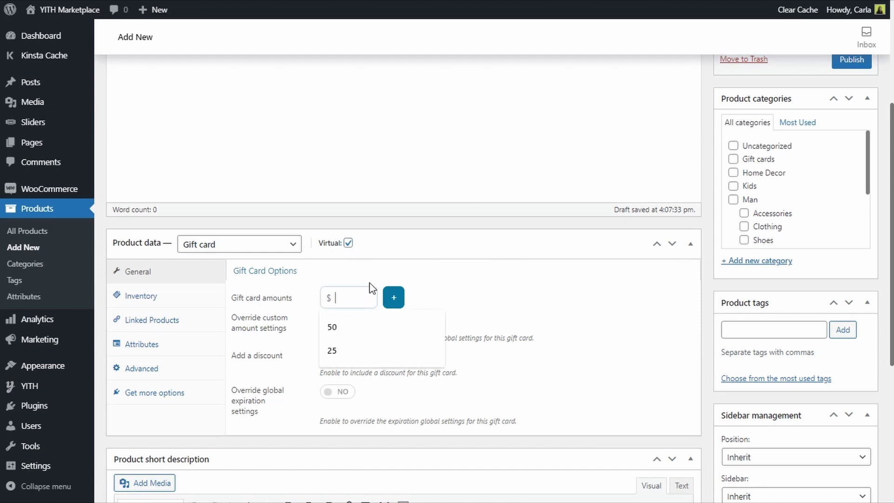
text(15)
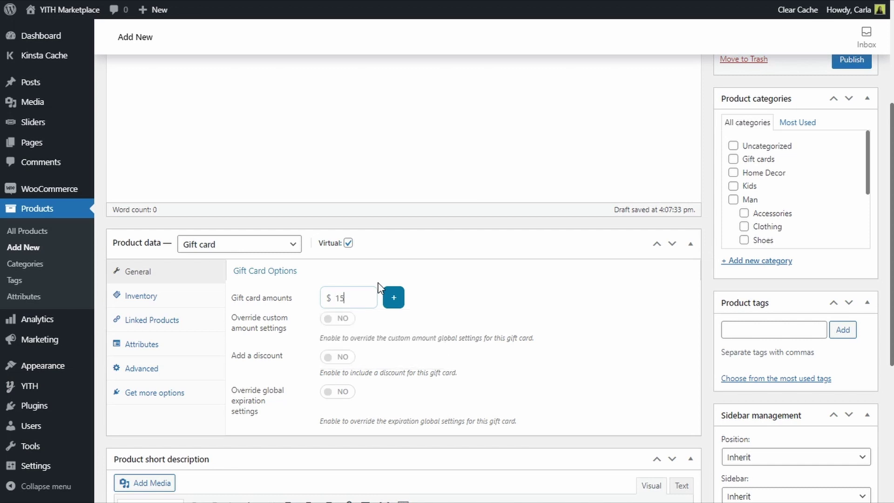
click(392, 296)
click(397, 297)
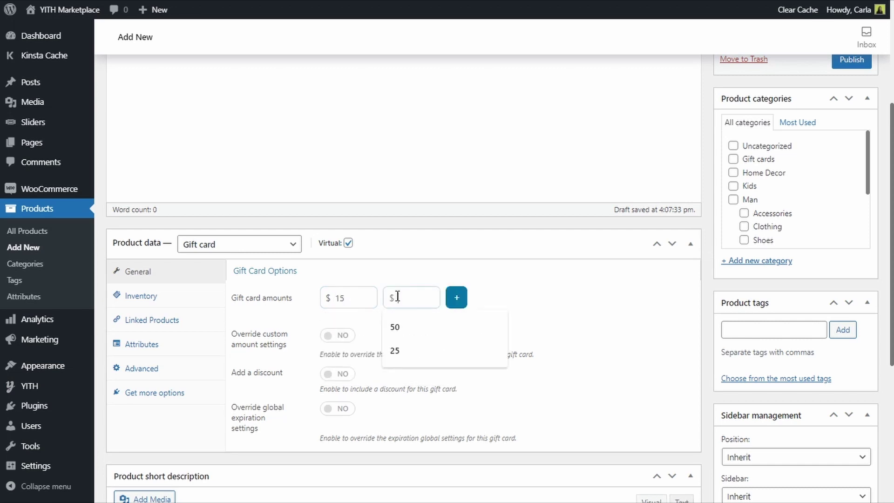
text(25)
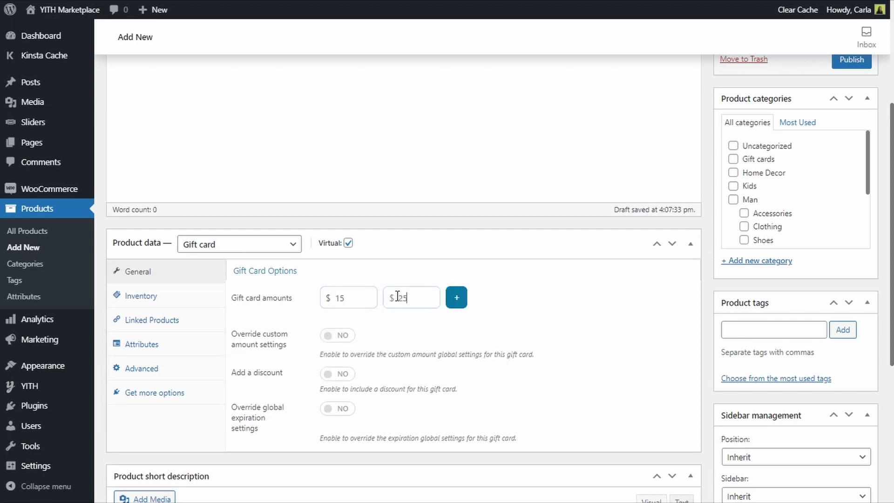
click(455, 298)
click(464, 298)
text(50)
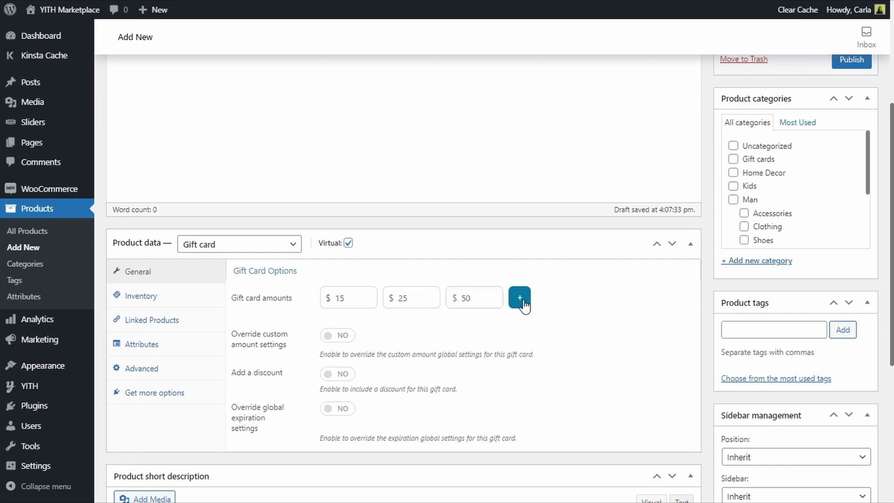
click(520, 297)
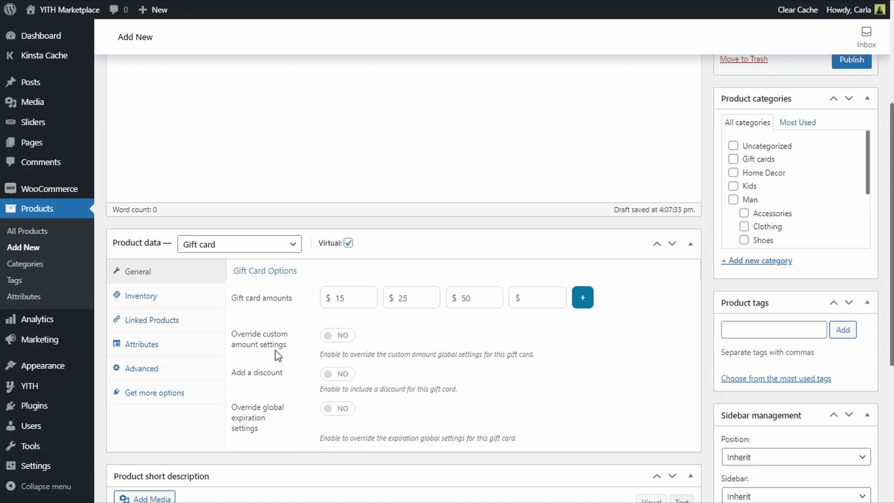
scroll(278, 356, up, 5)
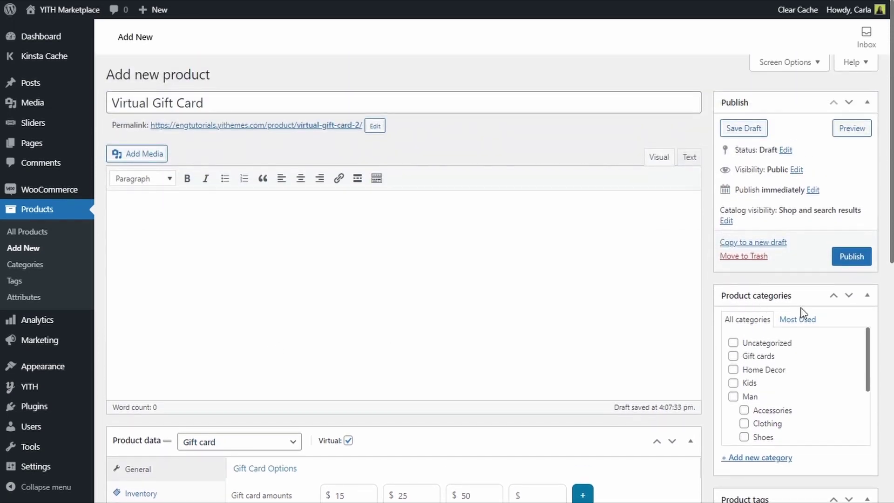
click(743, 131)
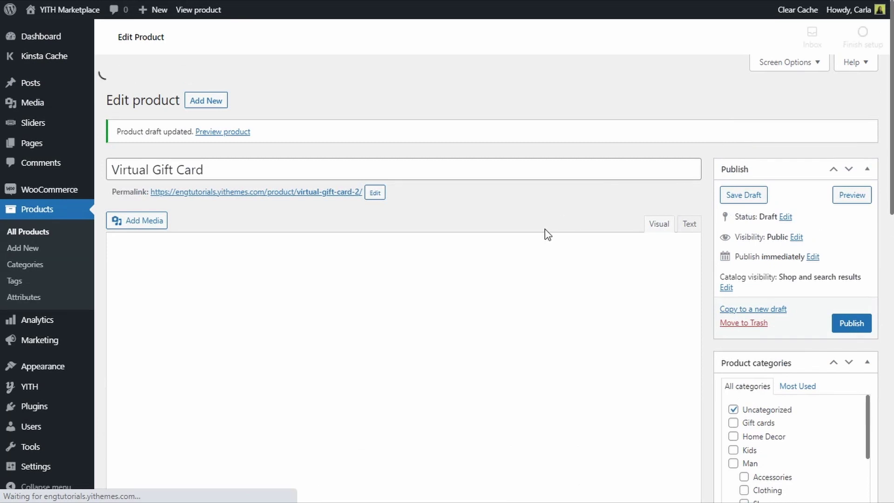
Step: Set the minimum custom amount to 10 in the global settings of YITH Gift Cards and save the options
mouse_move(40, 389)
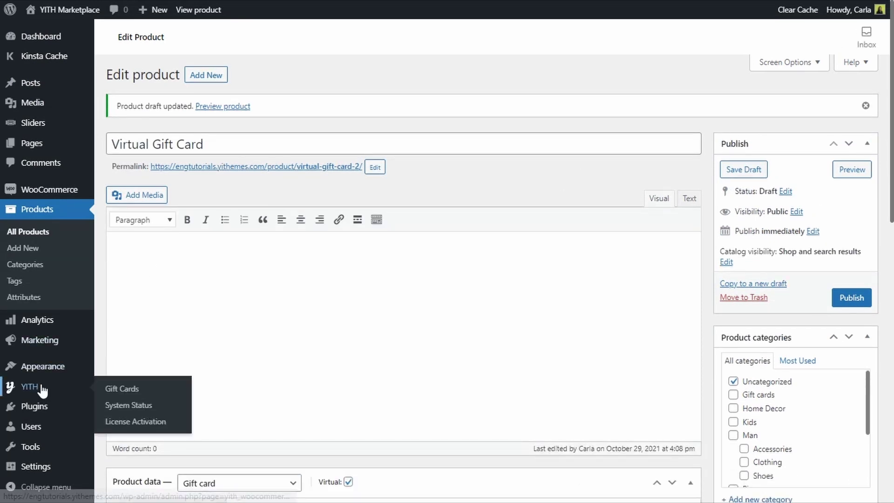
click(122, 391)
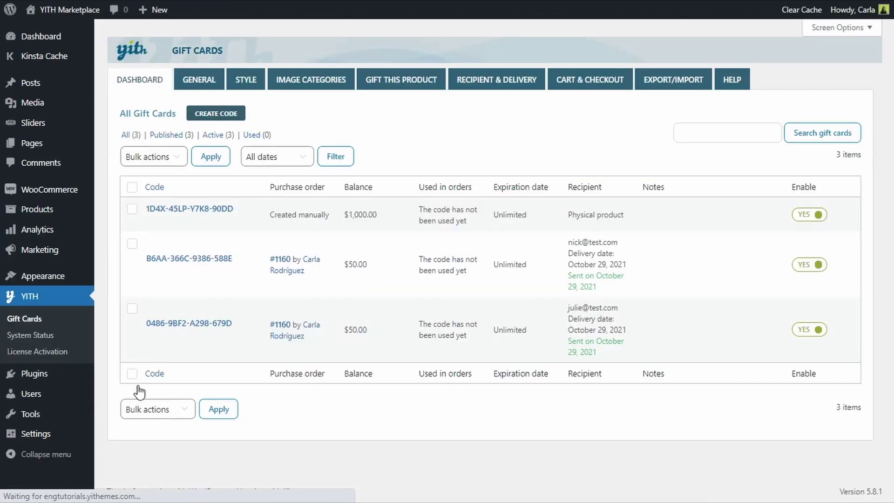
click(198, 79)
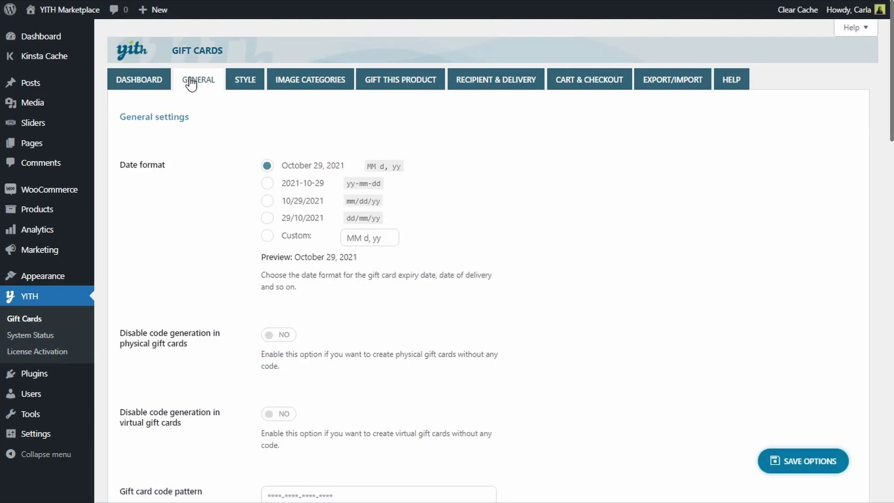
scroll(233, 201, down, 6)
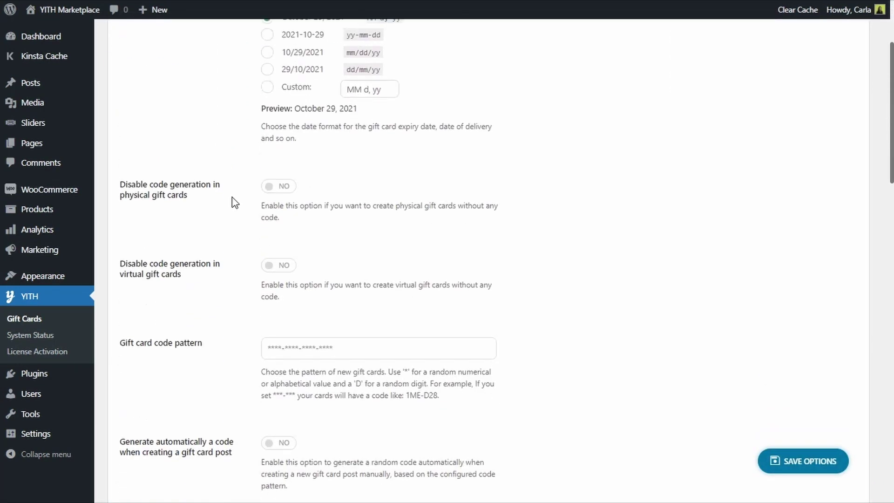
scroll(234, 201, down, 10)
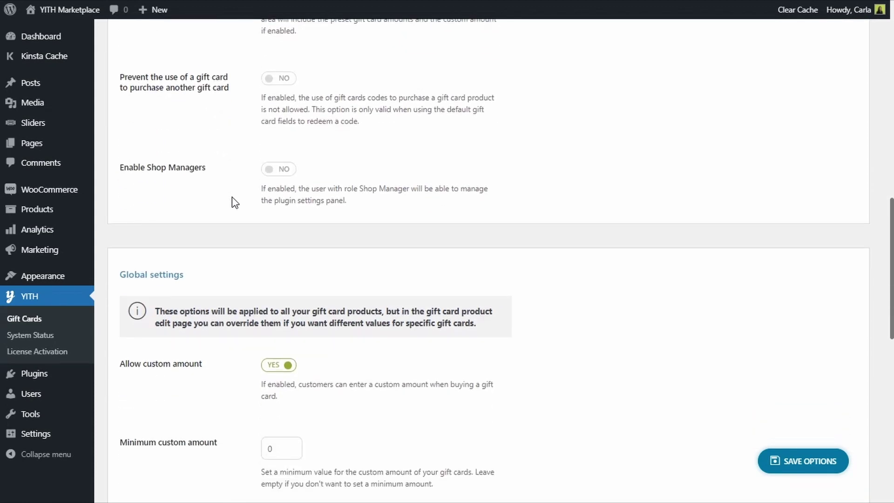
scroll(234, 202, down, 3)
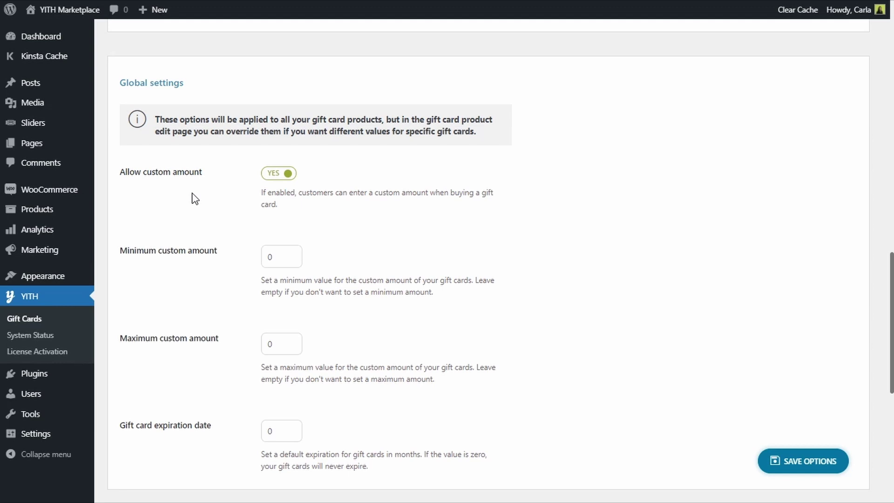
drag(271, 257, 260, 257)
text(10)
scroll(254, 264, down, 2)
scroll(255, 268, down, 1)
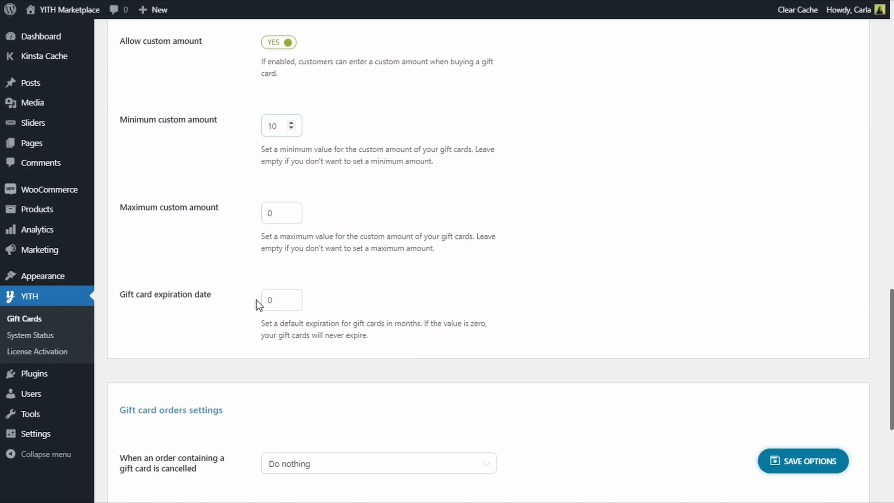
click(775, 461)
Step: View the published Virtual Gift Card product in the shop and test a custom amount of $5
mouse_move(40, 209)
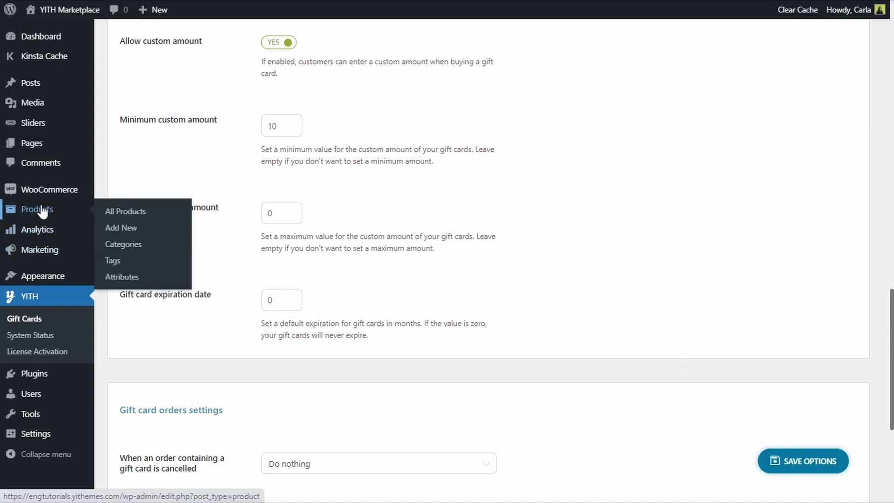
click(114, 213)
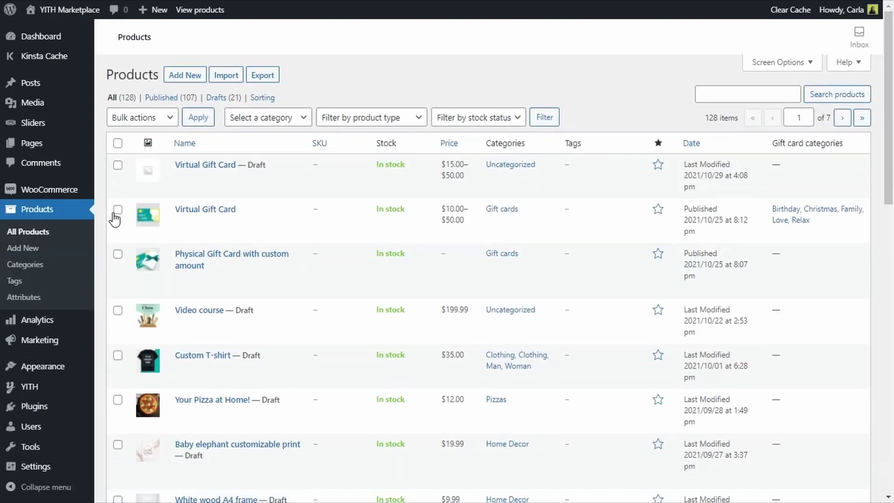
mouse_move(203, 219)
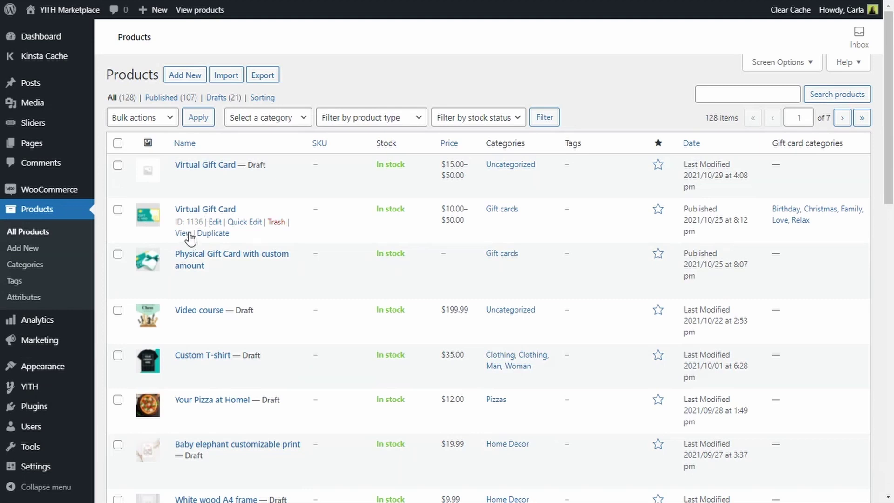
click(186, 234)
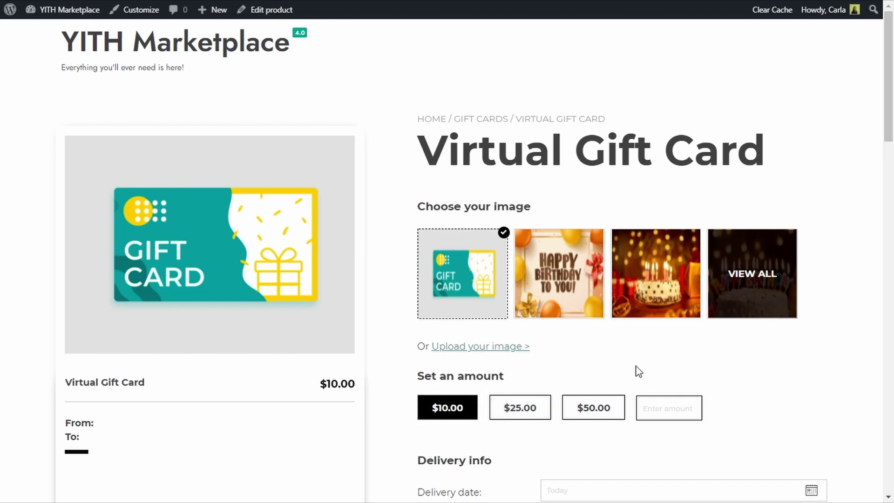
click(674, 405)
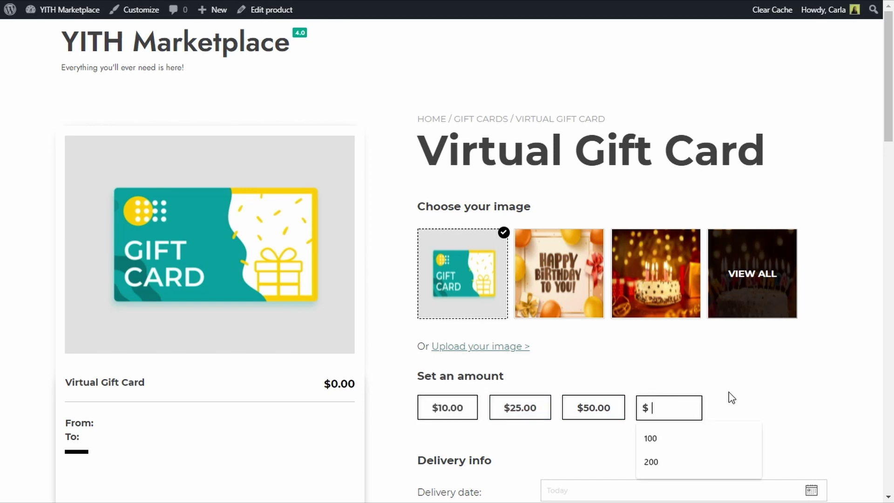
text(5)
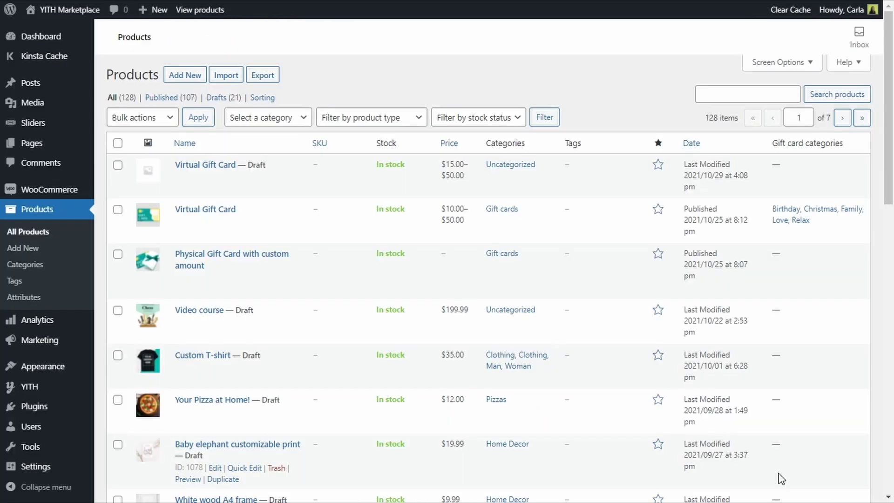
Step: Override the custom amount settings on the draft Virtual Gift Card with custom amounts disallowed, save the draft and preview it
click(215, 177)
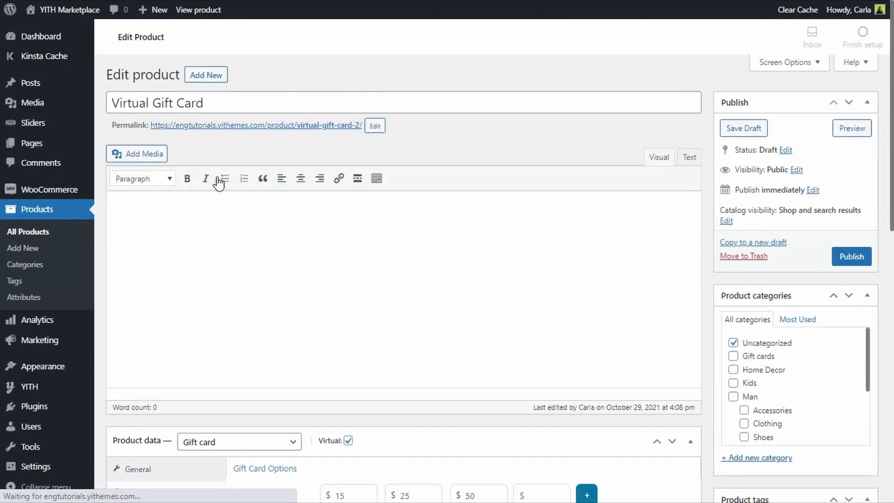
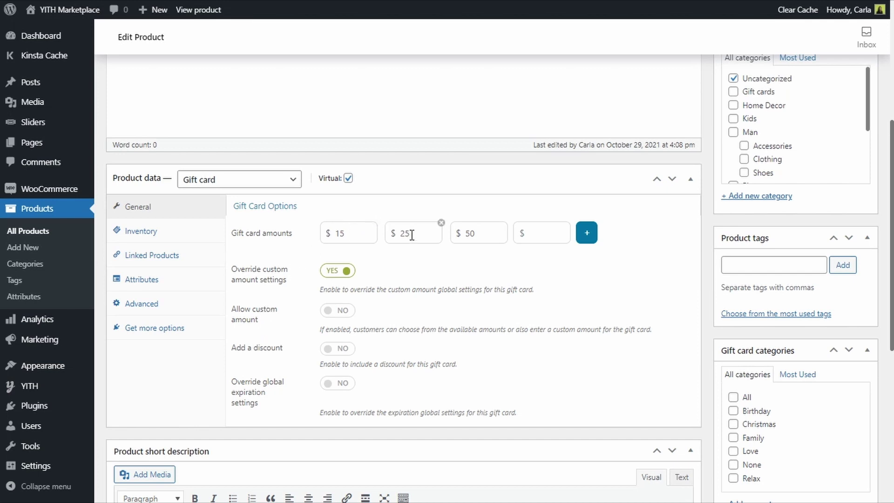
mouse_move(469, 240)
scroll(468, 240, up, 5)
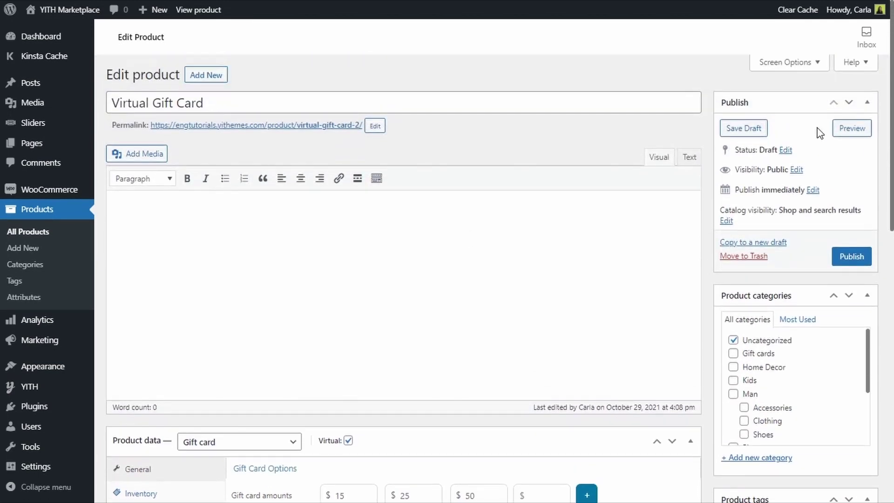
click(756, 129)
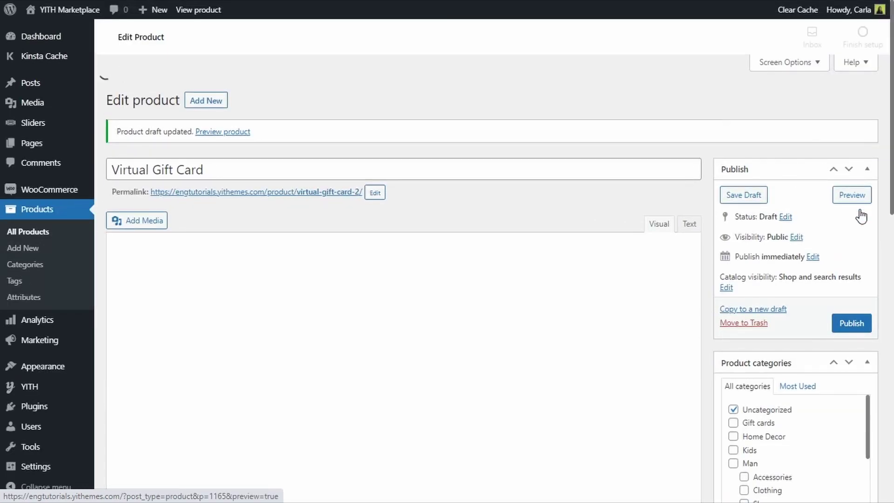
click(852, 195)
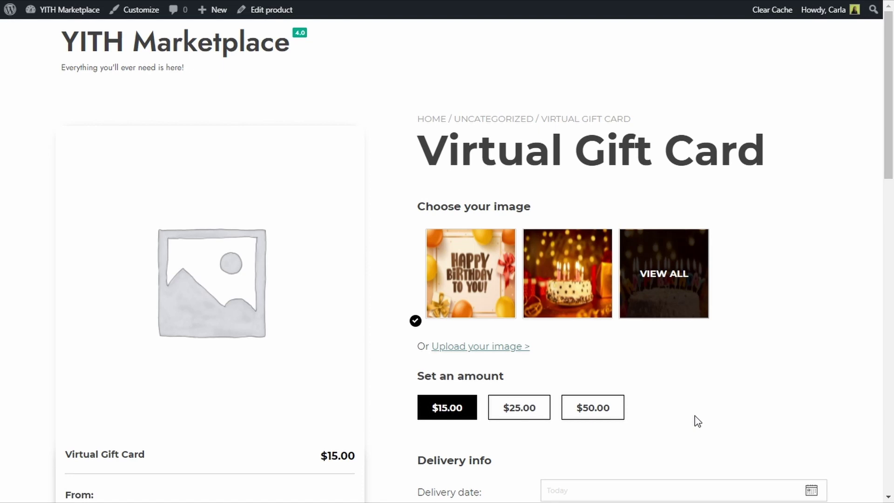
Step: Return to editing the draft Virtual Gift Card and turn off its override of the custom amount settings
key(ctrl+Tab)
scroll(560, 390, down, 4)
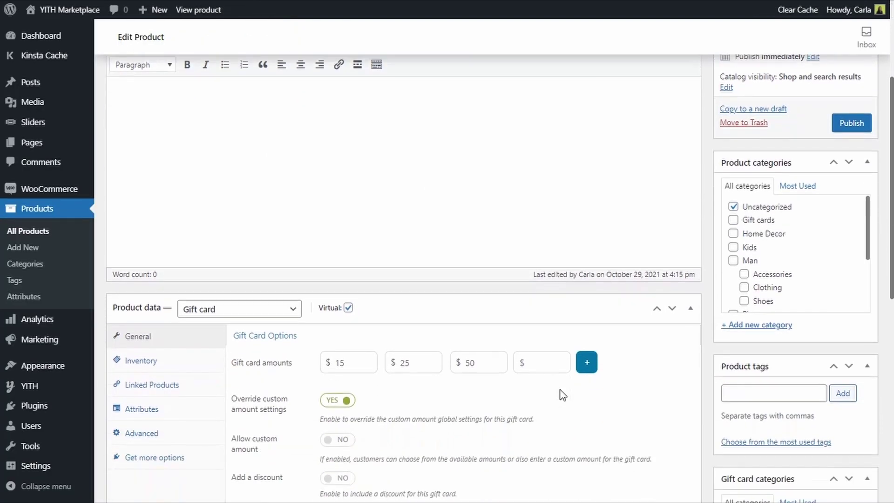
scroll(562, 394, down, 3)
click(335, 247)
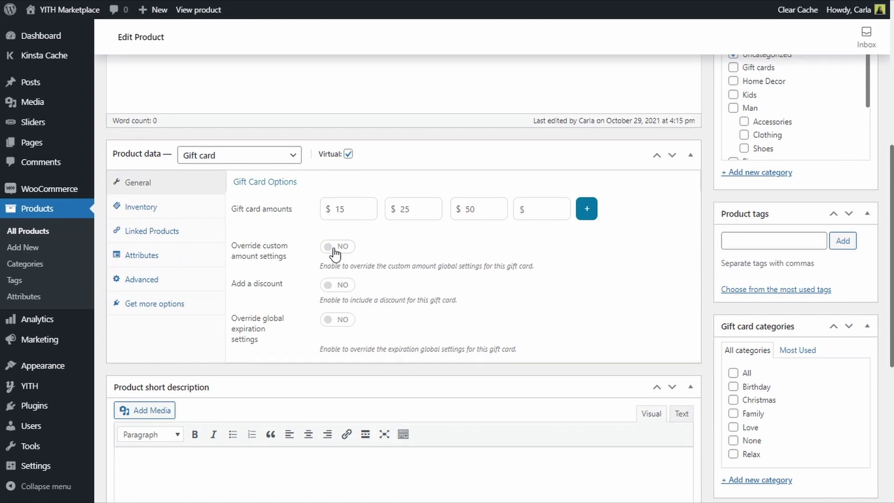
Step: Add a 10% sale discount to the gift card and paste in the text describing the special discount, ending with an exclamation mark
click(337, 285)
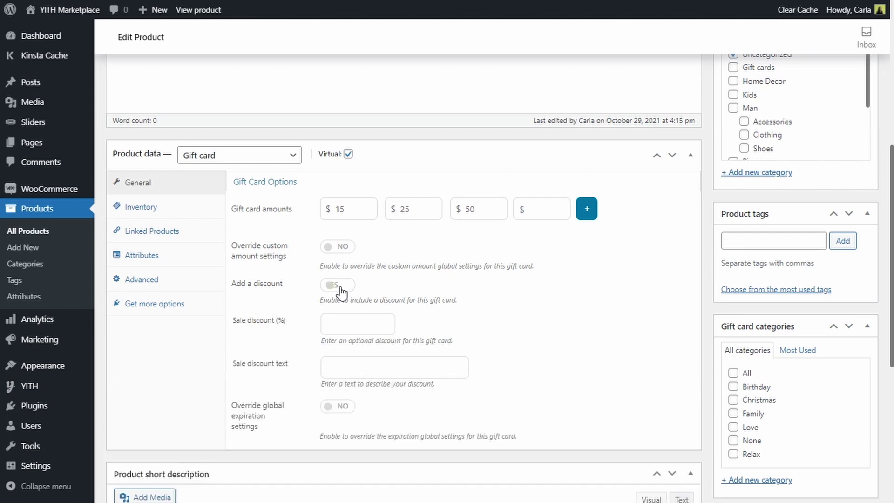
click(352, 324)
text(10)
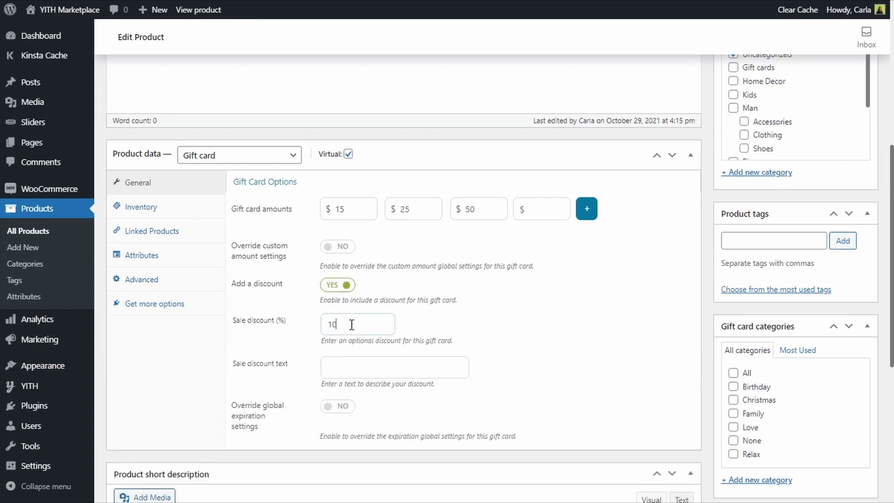
click(368, 365)
key(ctrl+v)
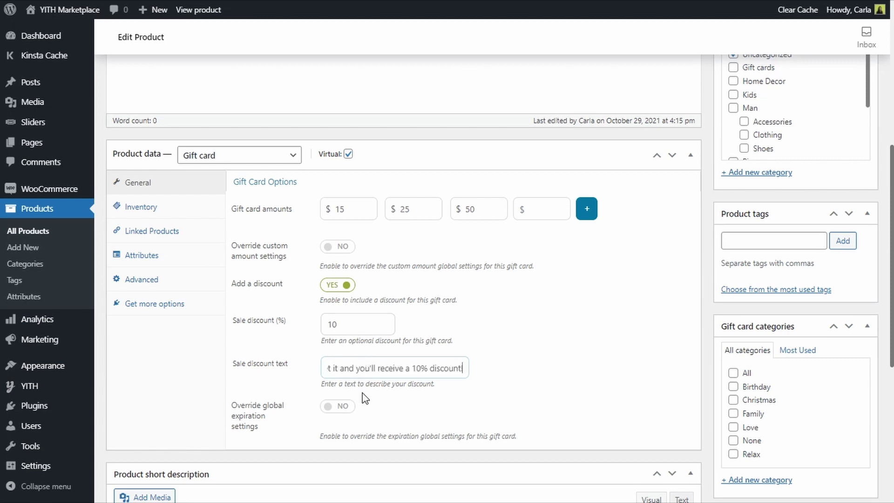
text(!)
Step: Override the global expiration settings with an expiration date of October 31, 2021 and save the product draft
click(331, 407)
scroll(413, 401, down, 2)
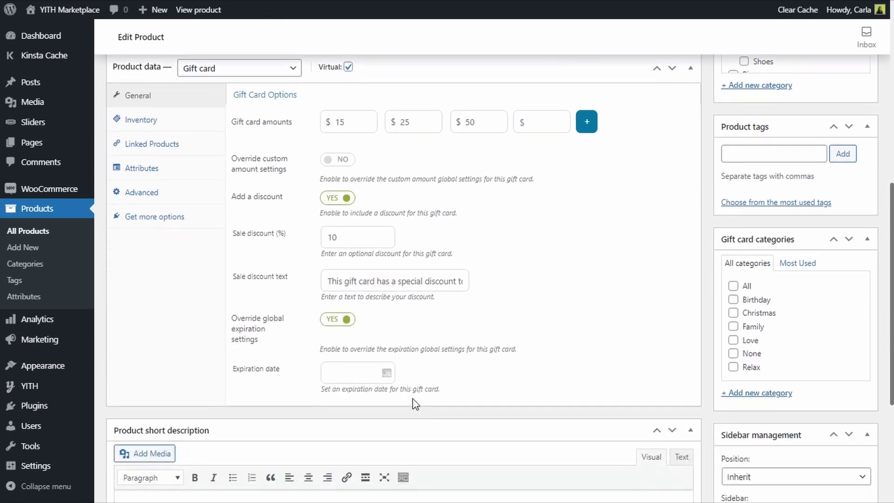
click(386, 373)
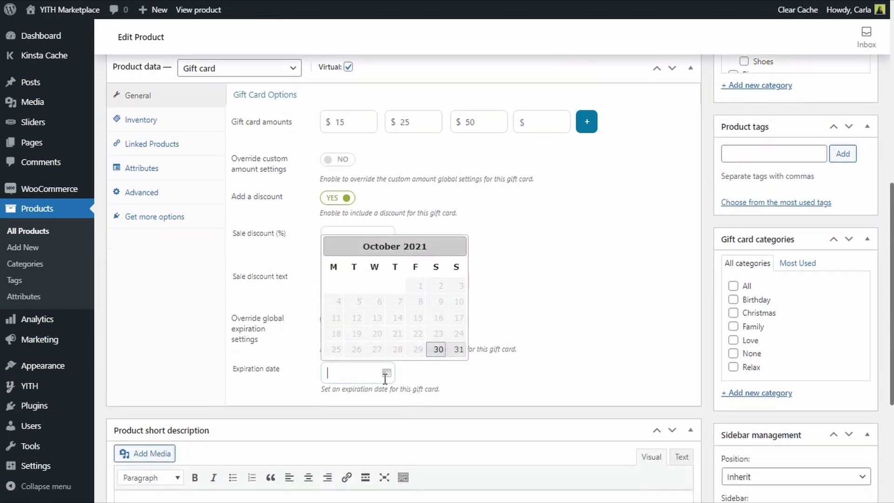
click(457, 352)
scroll(545, 362, up, 3)
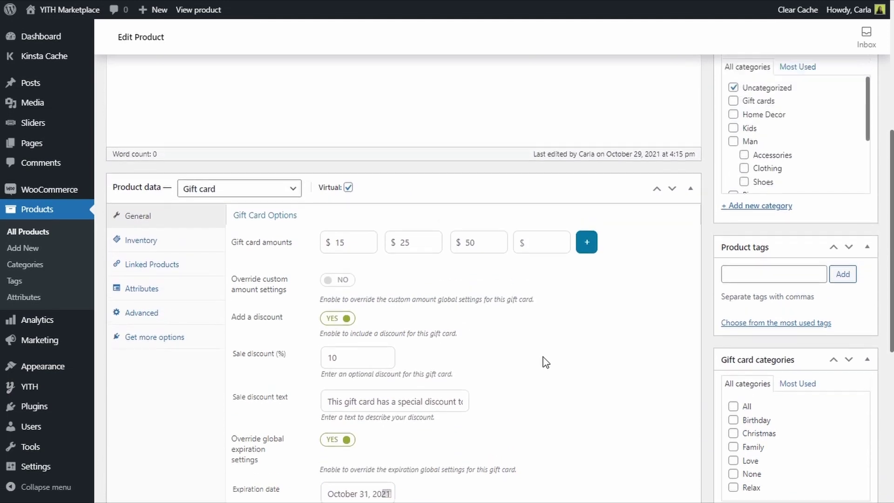
scroll(545, 363, up, 6)
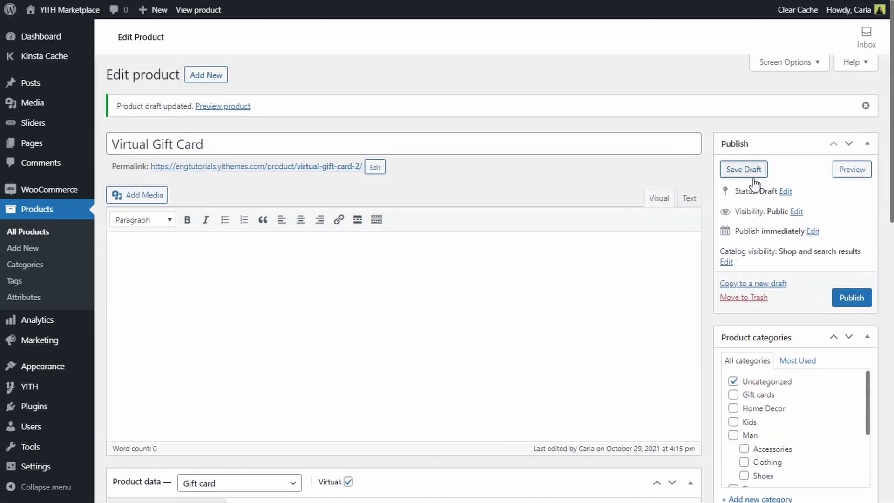
click(754, 170)
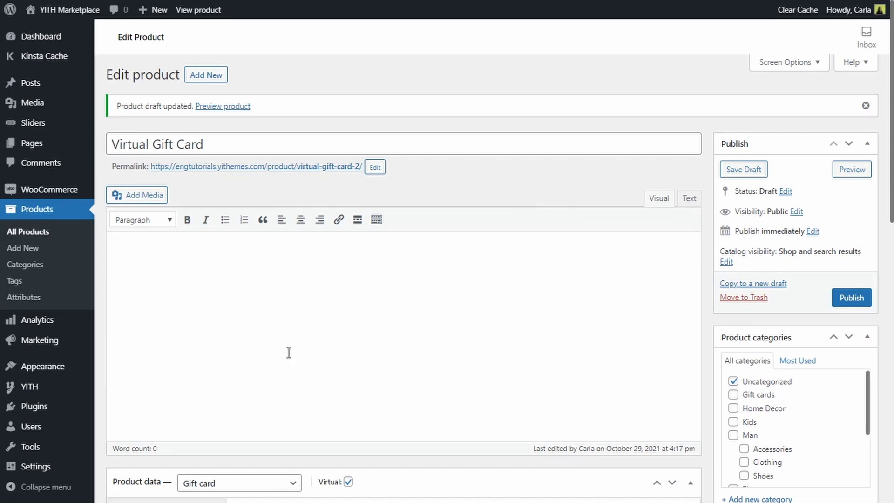
Step: Set the Merry Christmas picture xmas3.jpeg as the default gift card image in the YITH Gift Cards style settings and save the options
mouse_move(70, 394)
click(126, 391)
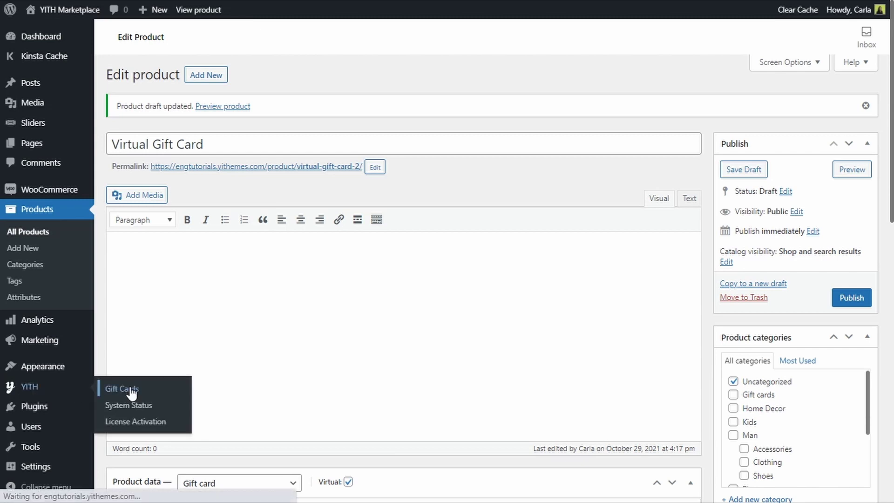
click(248, 83)
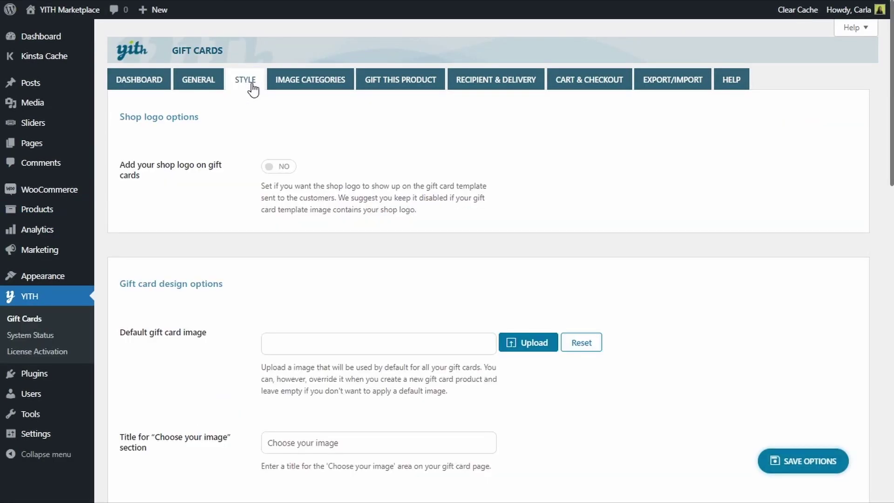
scroll(272, 195, down, 2)
scroll(272, 202, down, 1)
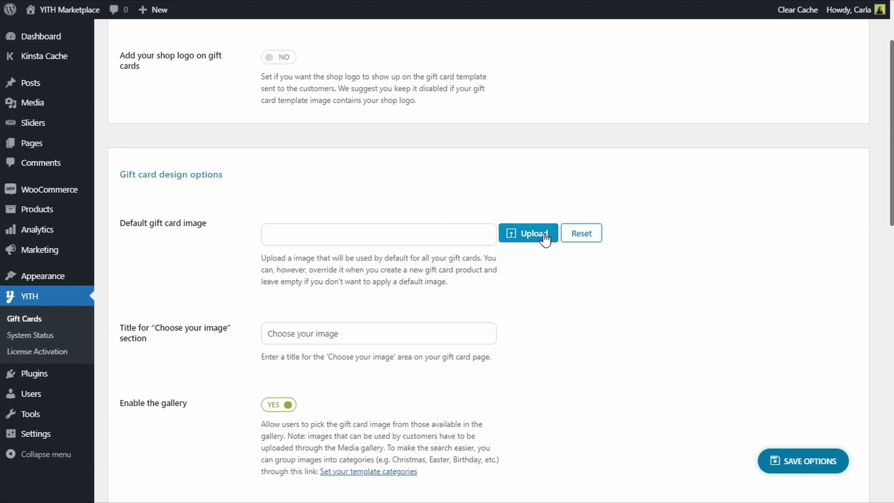
click(514, 234)
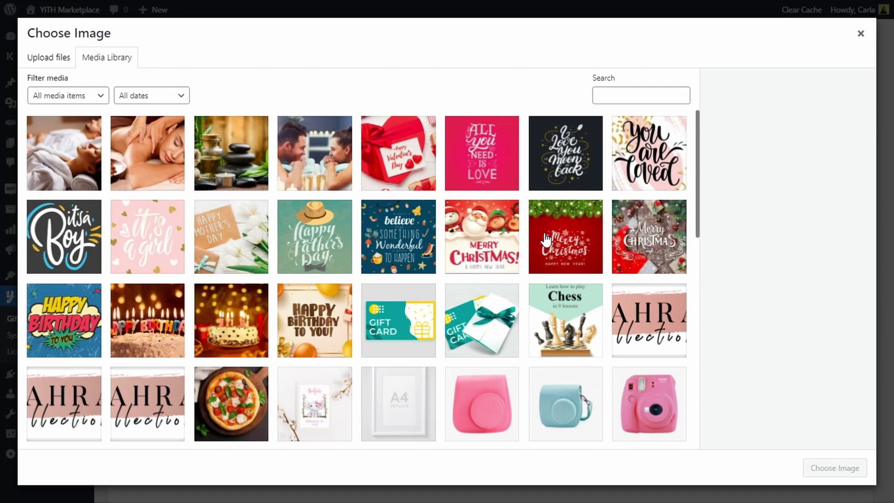
click(476, 242)
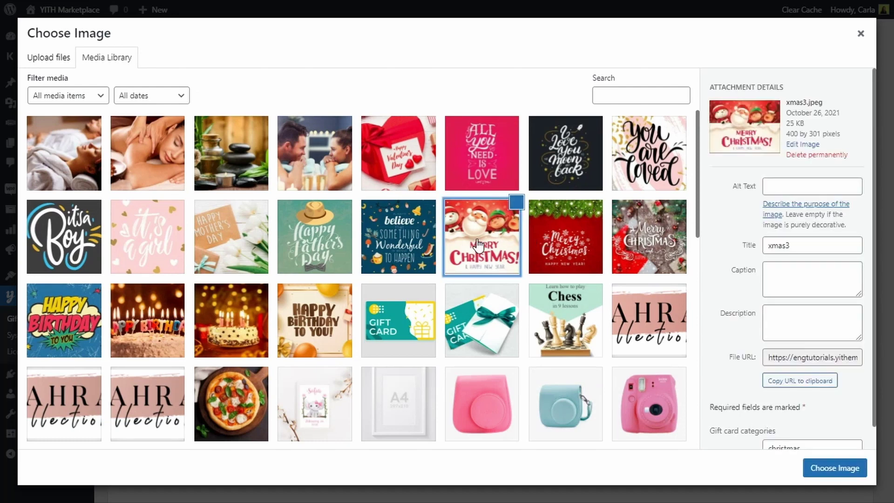
click(834, 468)
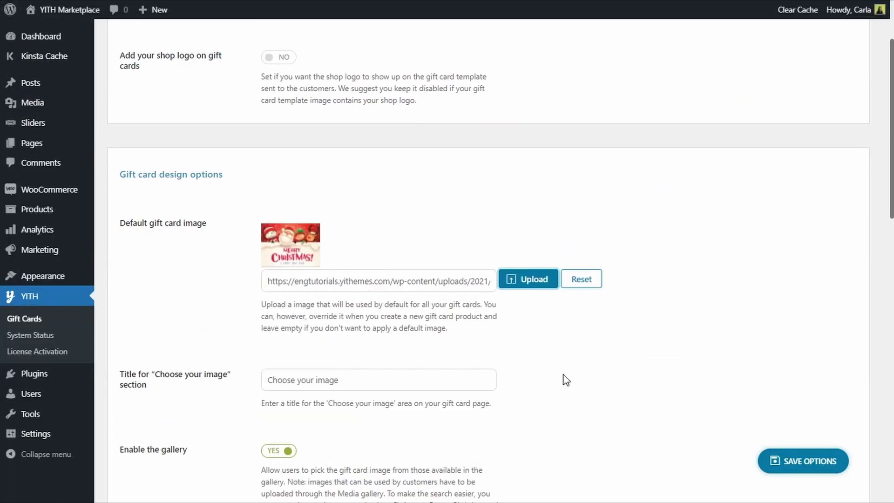
click(799, 470)
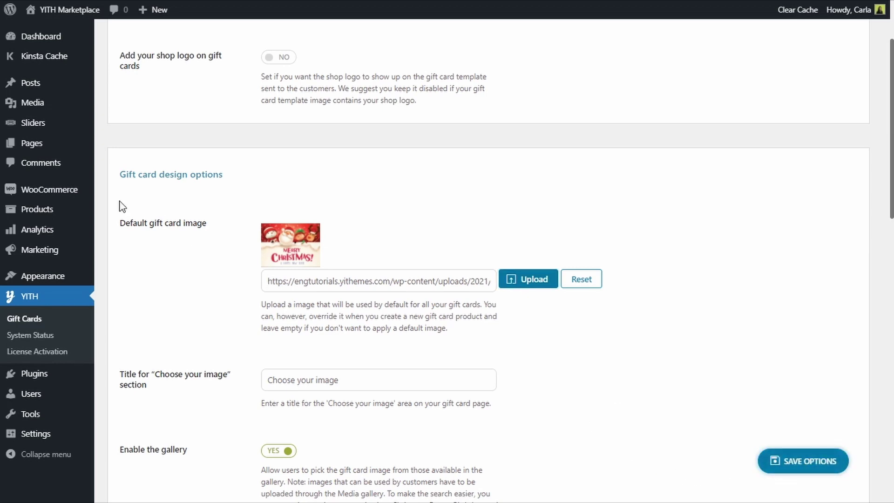
Step: Reopen the draft Virtual Gift Card, check its product image setting and preview the product with the default image
click(107, 215)
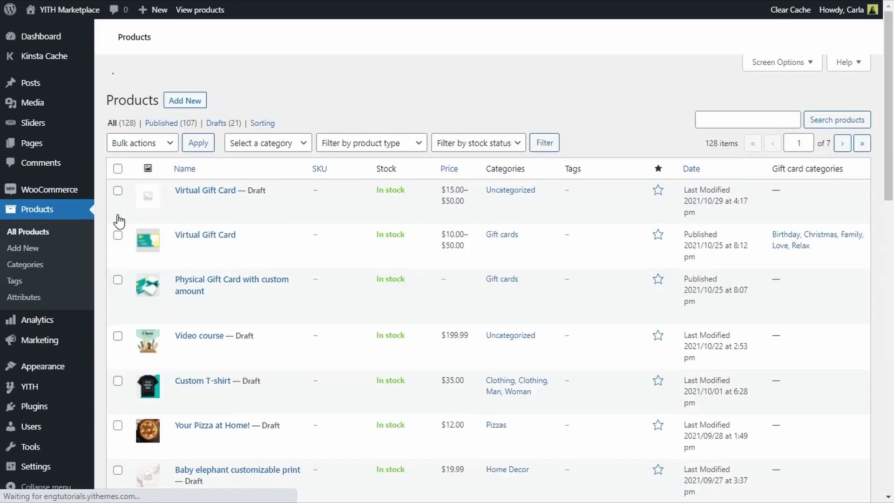
click(215, 177)
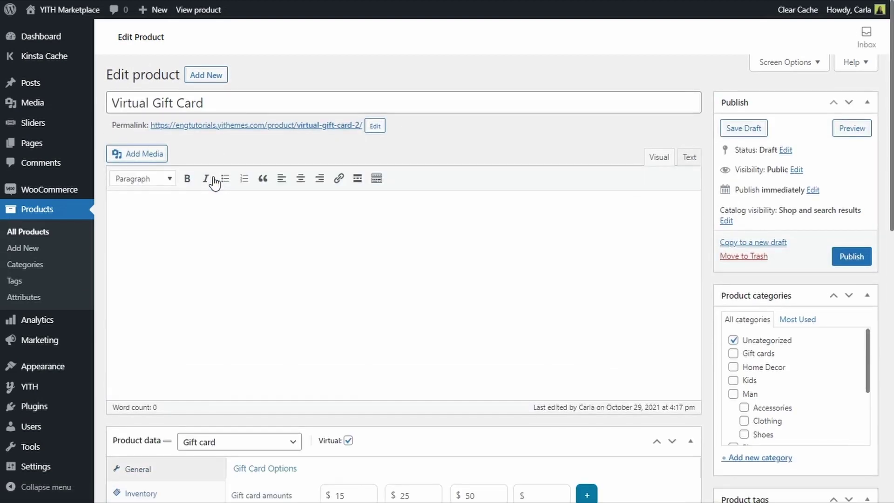
scroll(427, 231, down, 2)
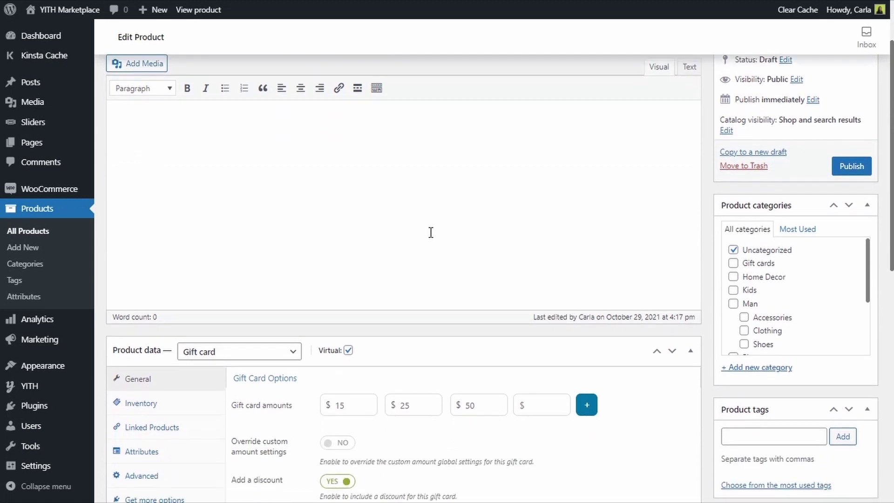
scroll(431, 232, down, 10)
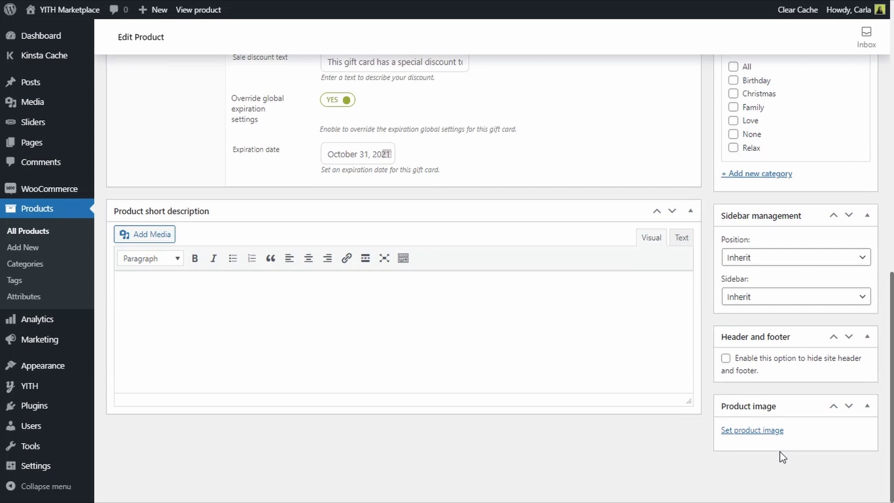
scroll(782, 456, up, 10)
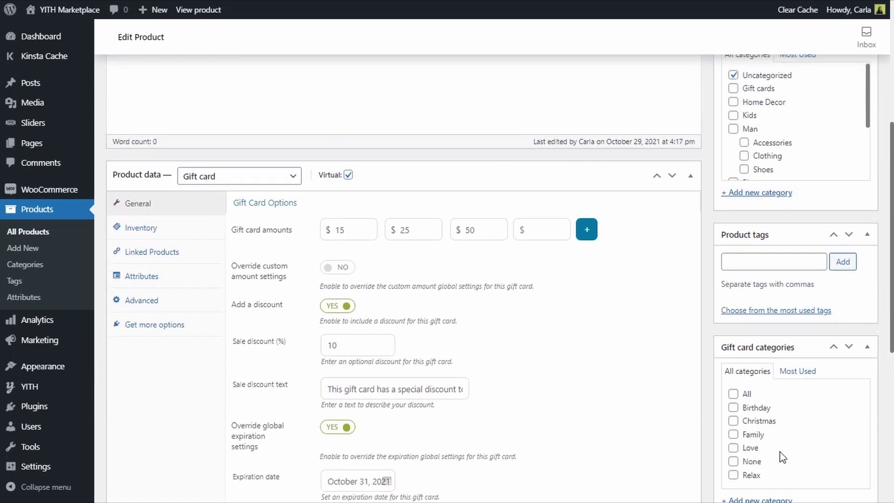
scroll(780, 452, up, 3)
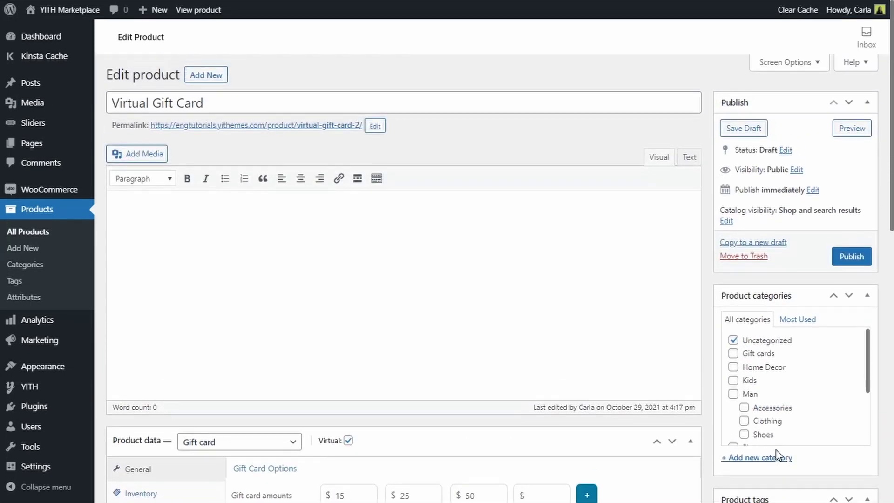
click(855, 131)
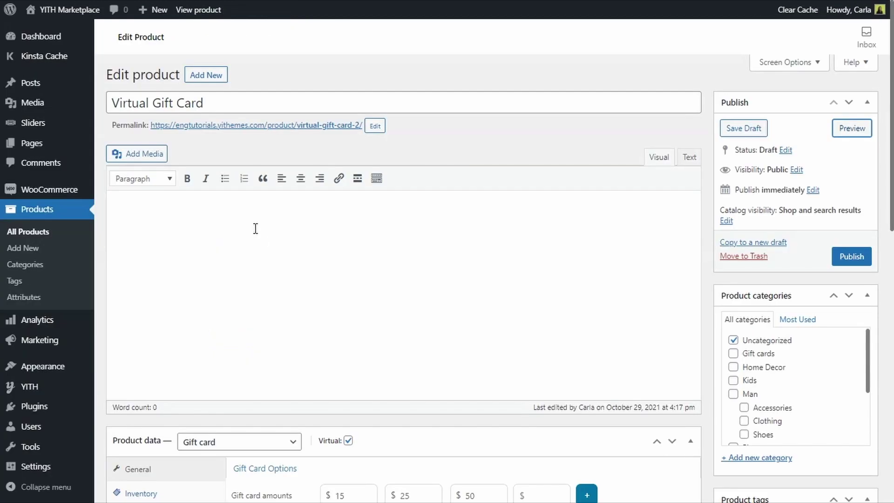
Step: Set the Happy Birthday picture bday.jpeg from the media library as the product image of the Virtual Gift Card
scroll(256, 230, down, 8)
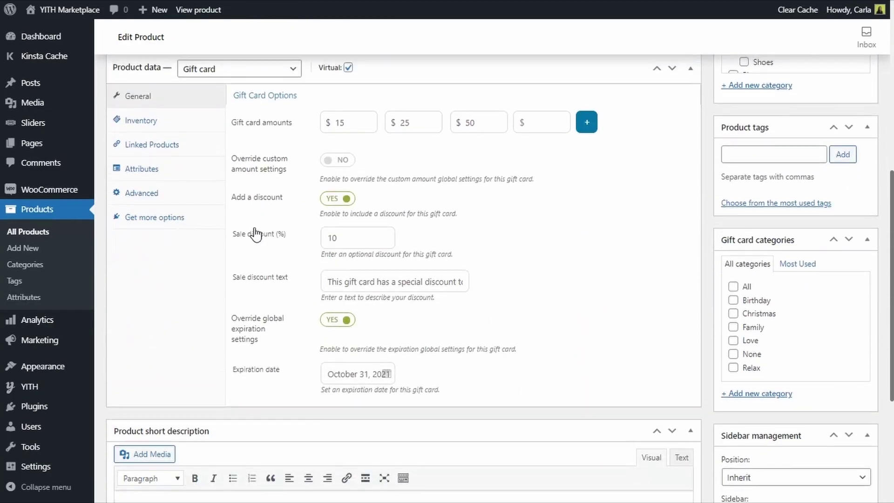
scroll(255, 231, down, 5)
click(748, 485)
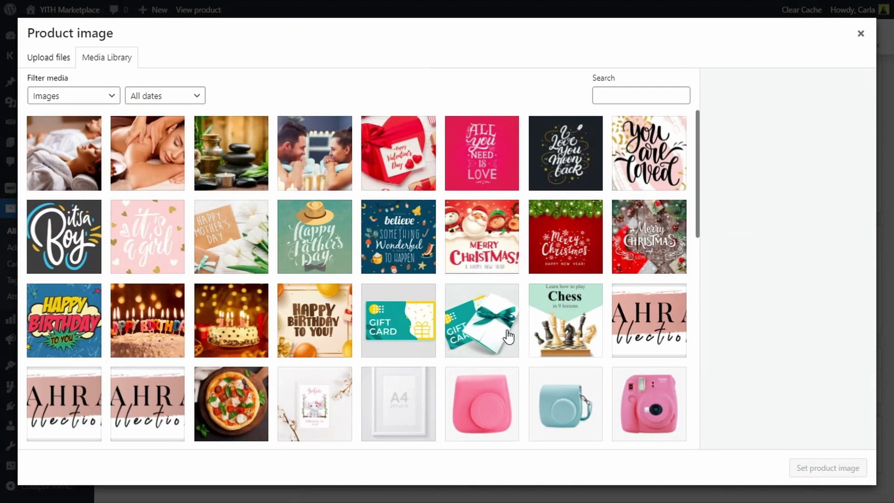
click(318, 326)
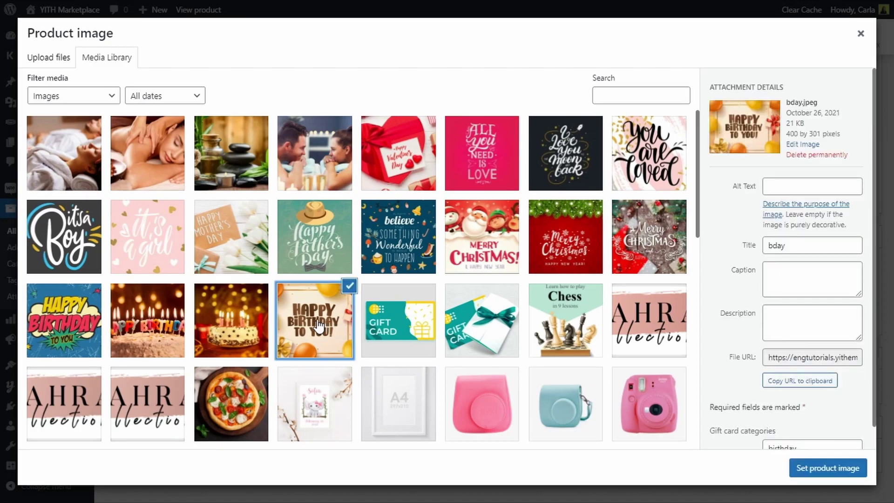
click(819, 469)
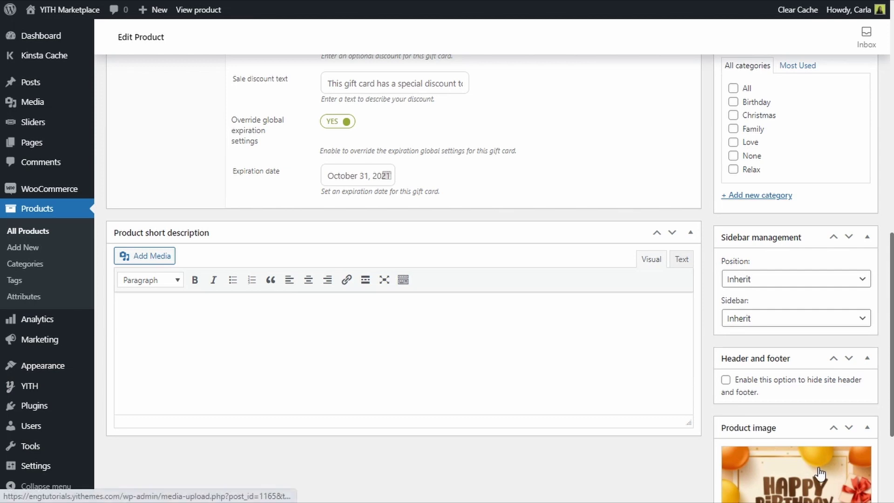
Step: Publish the Virtual Gift Card product
scroll(820, 474, up, 7)
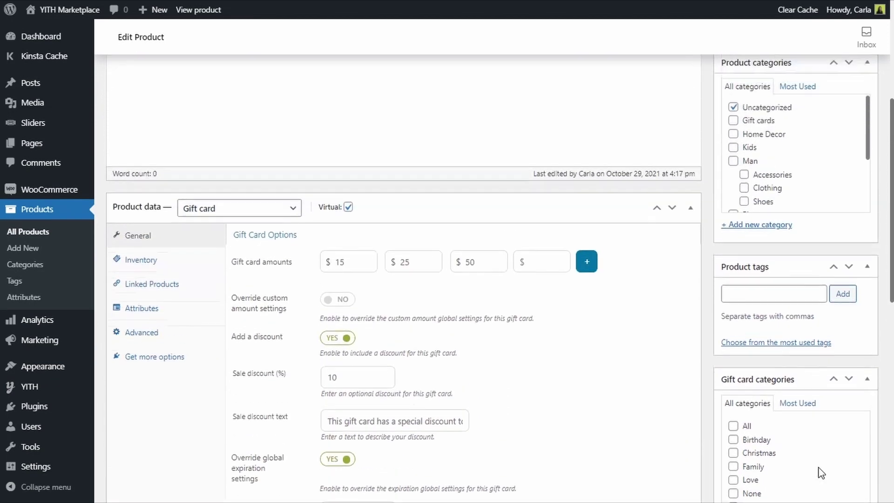
scroll(821, 473, up, 5)
click(839, 256)
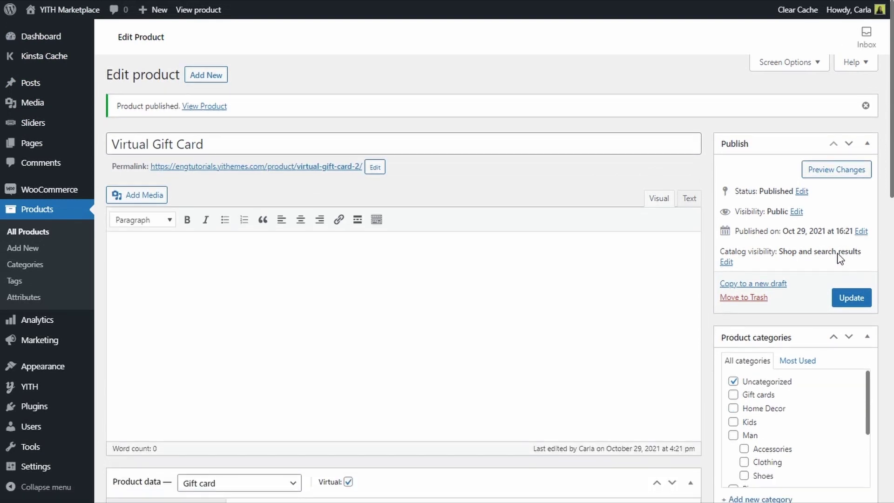
Step: Open the published Virtual Gift Card's shop page and examine its image choices, amounts, delivery date, recipient and sender fields
click(303, 166)
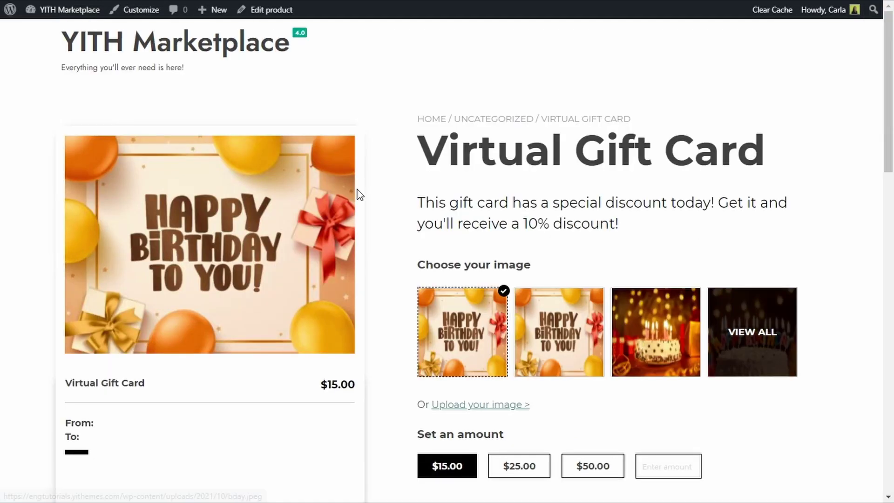
scroll(359, 193, down, 5)
scroll(443, 219, down, 2)
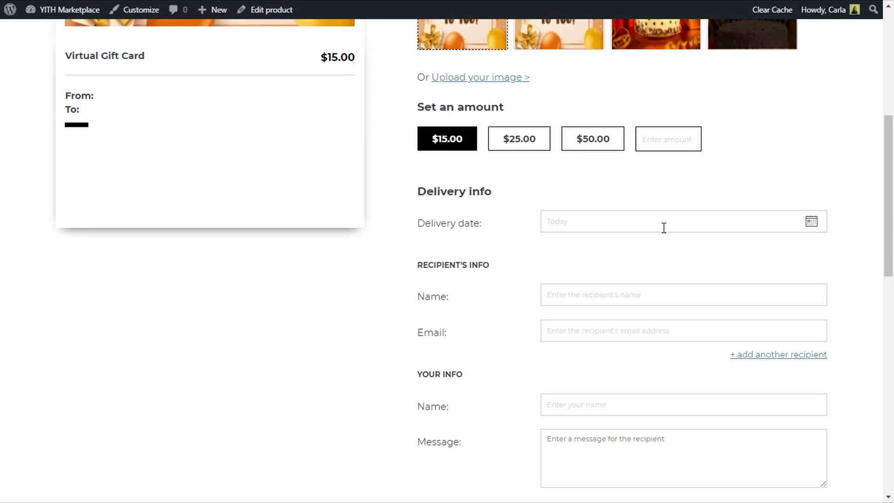
scroll(567, 256, down, 1)
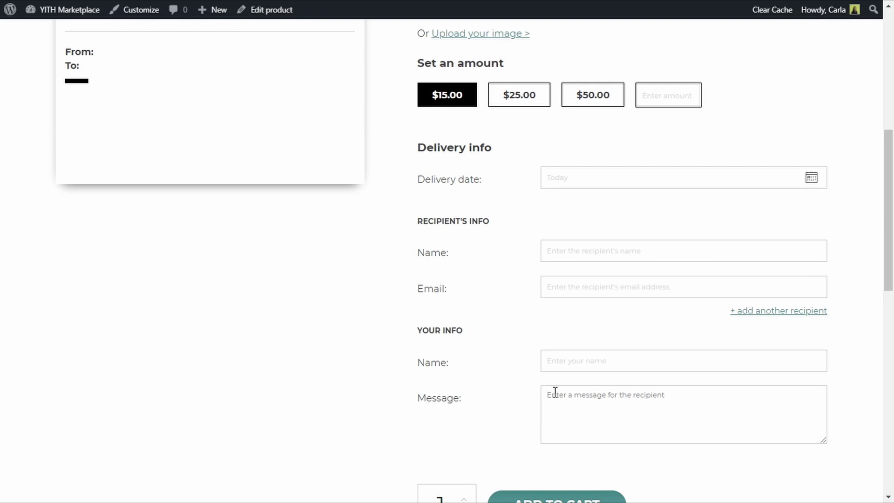
scroll(555, 392, up, 5)
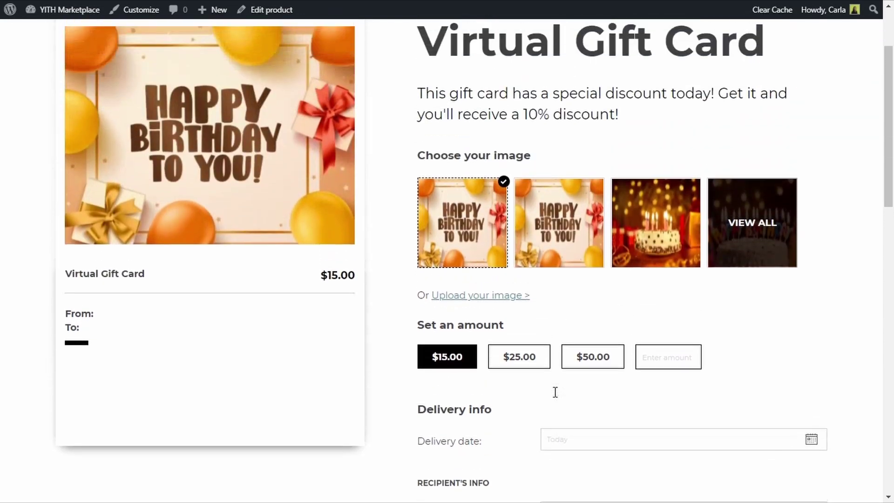
scroll(555, 392, up, 1)
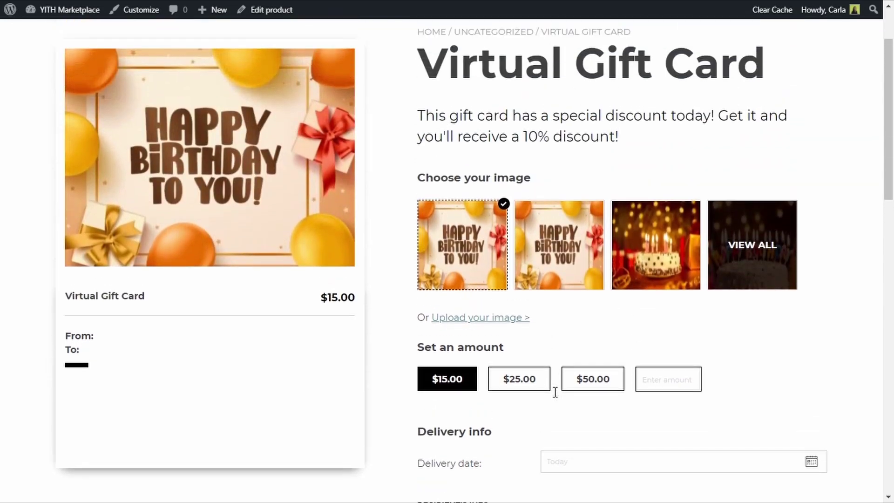
click(586, 386)
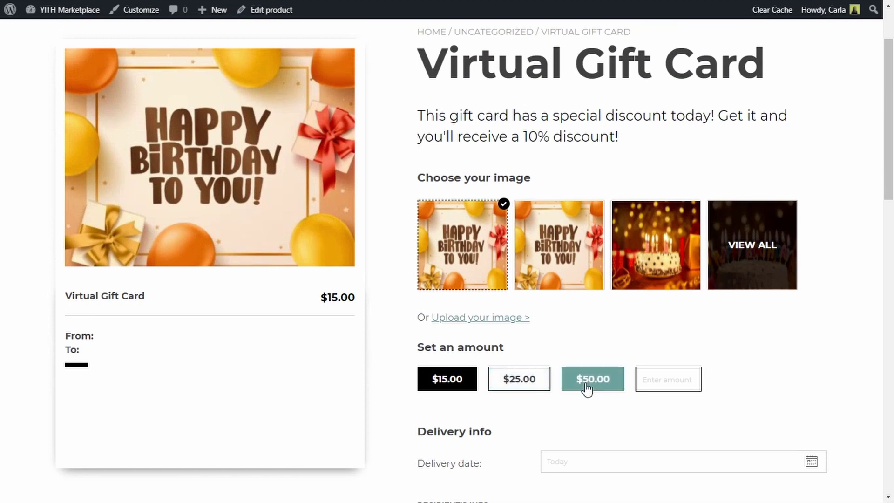
click(675, 375)
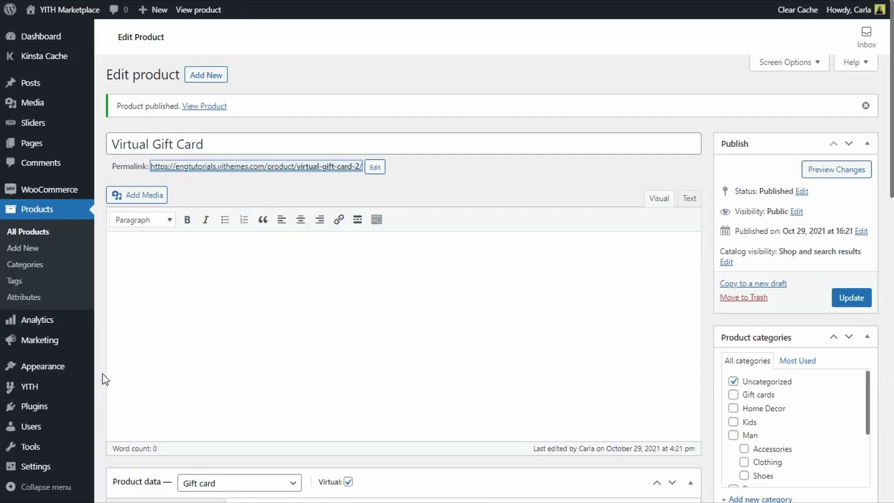
Step: Disable the gallery and the custom image upload in the YITH Gift Cards style settings and save the options
mouse_move(74, 391)
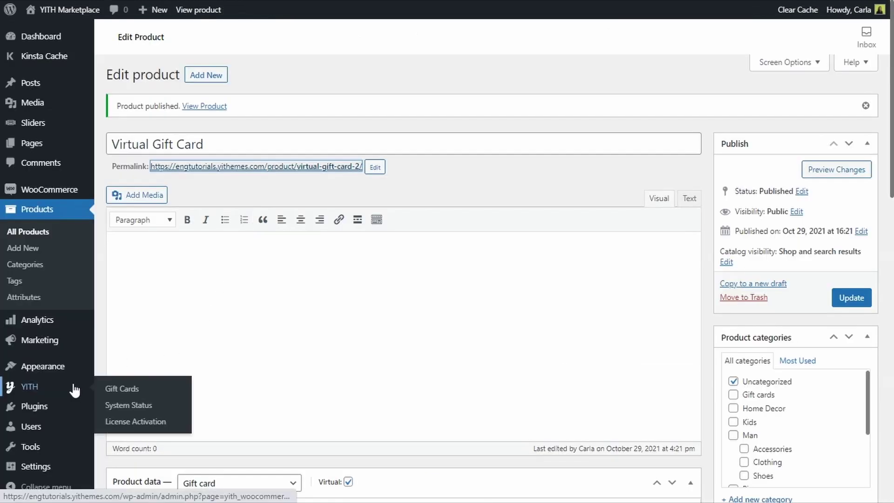
click(122, 392)
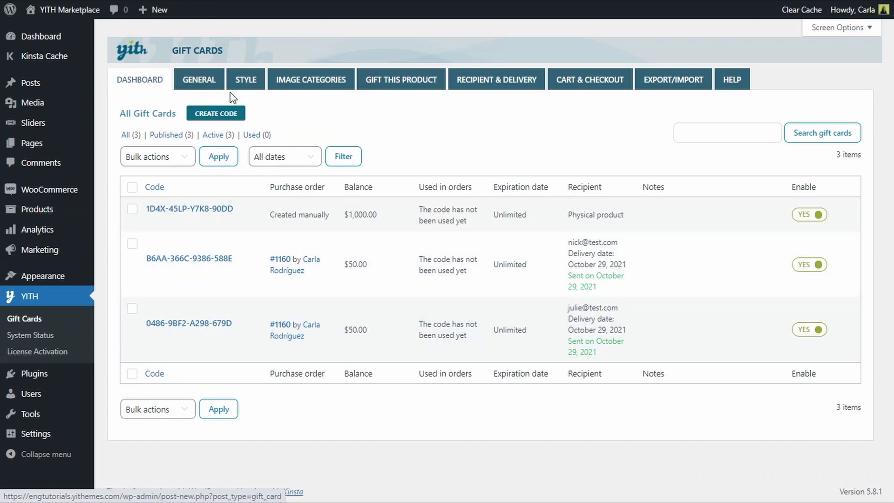
click(239, 88)
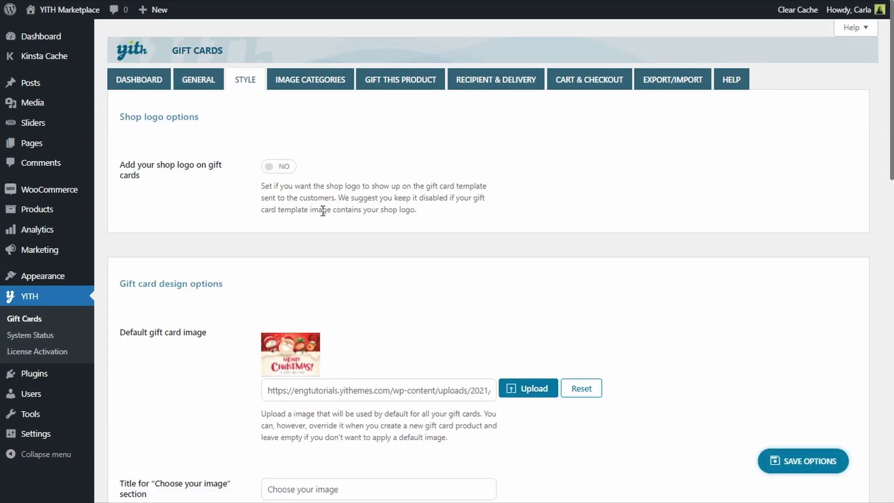
scroll(320, 208, down, 3)
scroll(326, 214, down, 1)
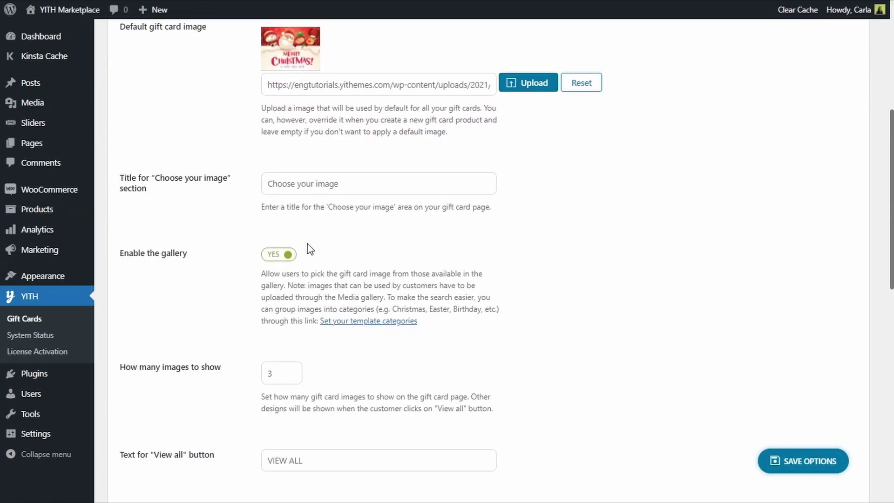
click(278, 255)
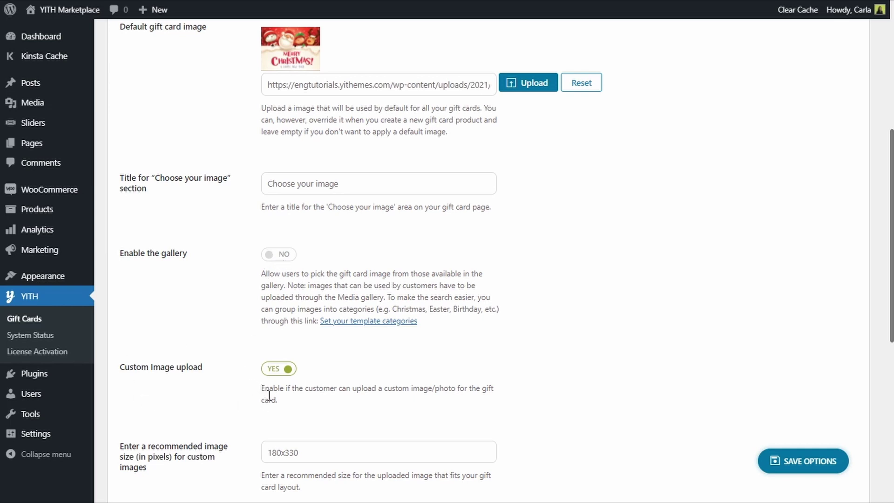
click(278, 369)
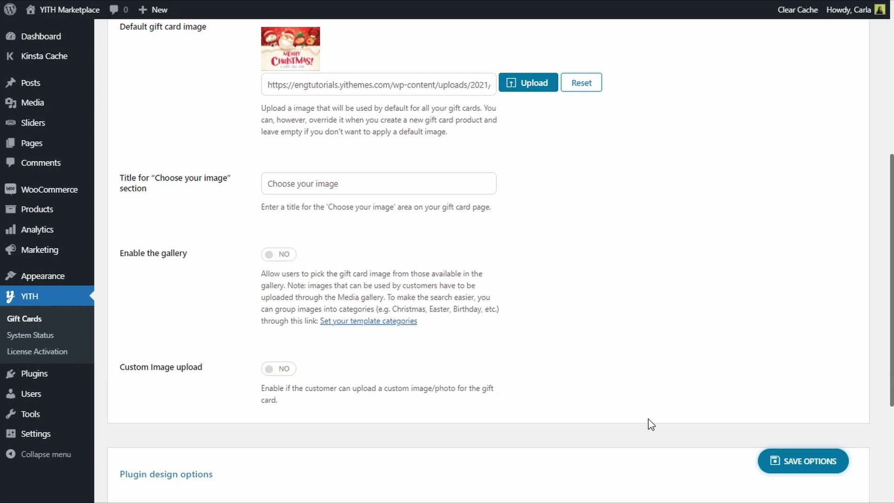
click(836, 468)
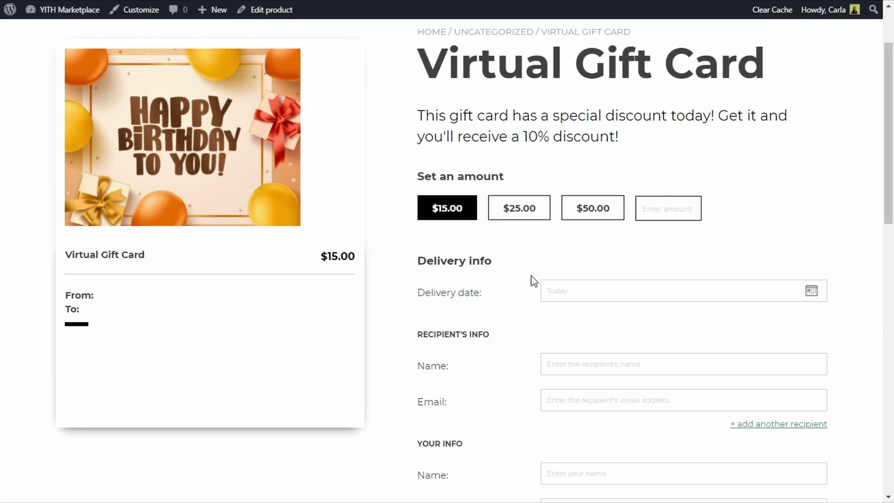
Step: Fill in the gift card's recipient name and email, the sender's name and the message "Happy birthday!", and check the card preview
click(579, 356)
text(Julie)
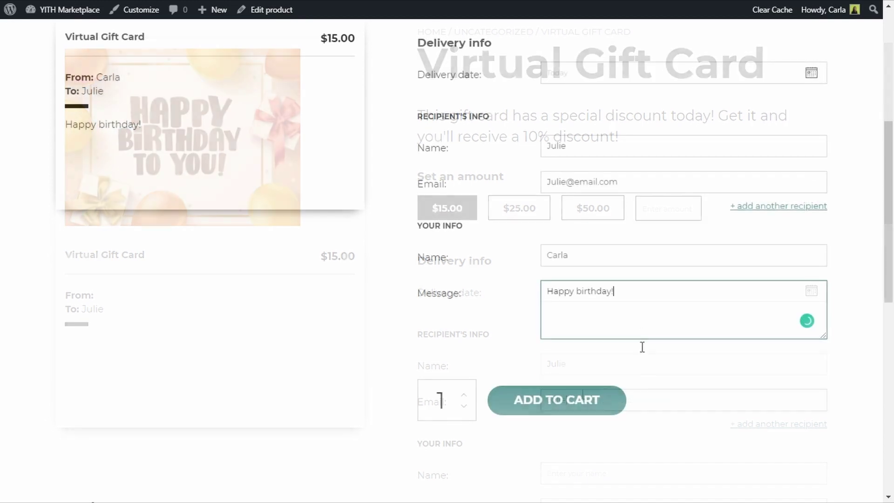
scroll(337, 376, up, 5)
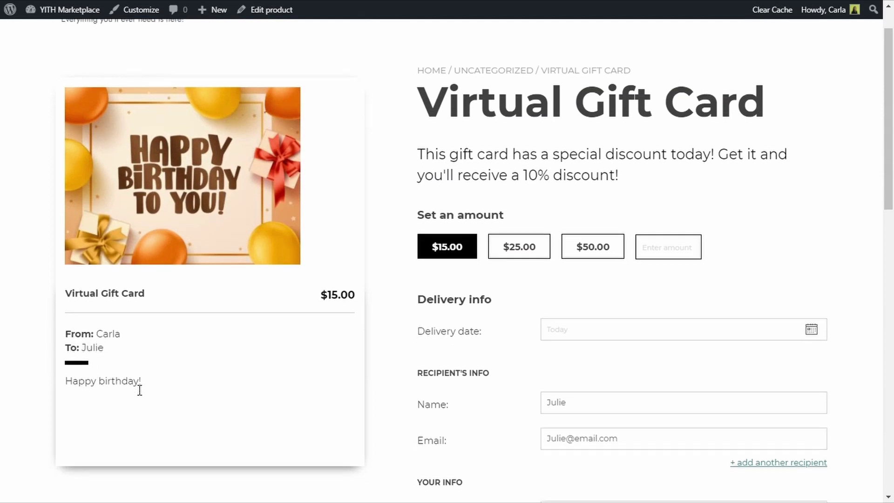
Step: Add the $15.00 Virtual Gift Card to the cart and open the cart to review its price and total
scroll(140, 391, down, 4)
click(507, 460)
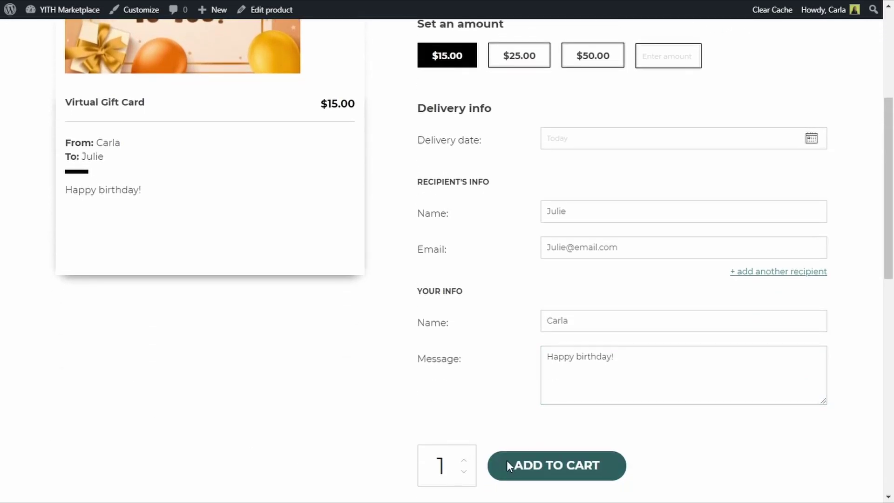
click(819, 133)
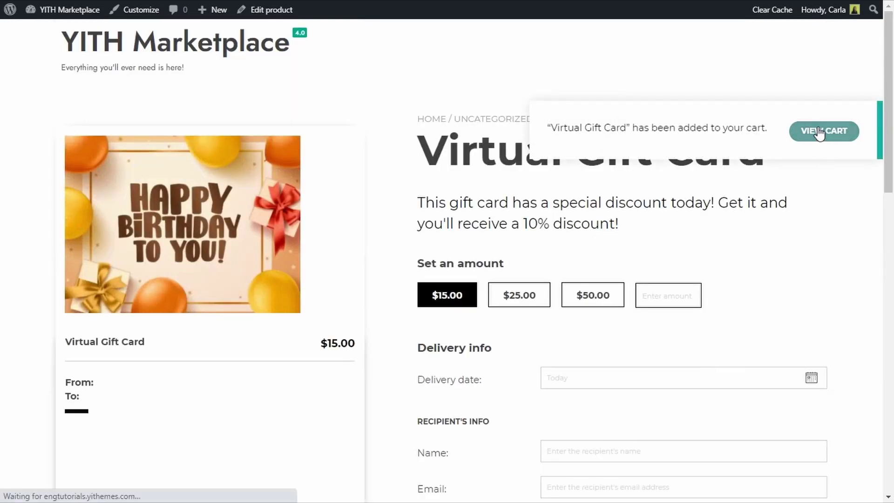
scroll(790, 186, down, 2)
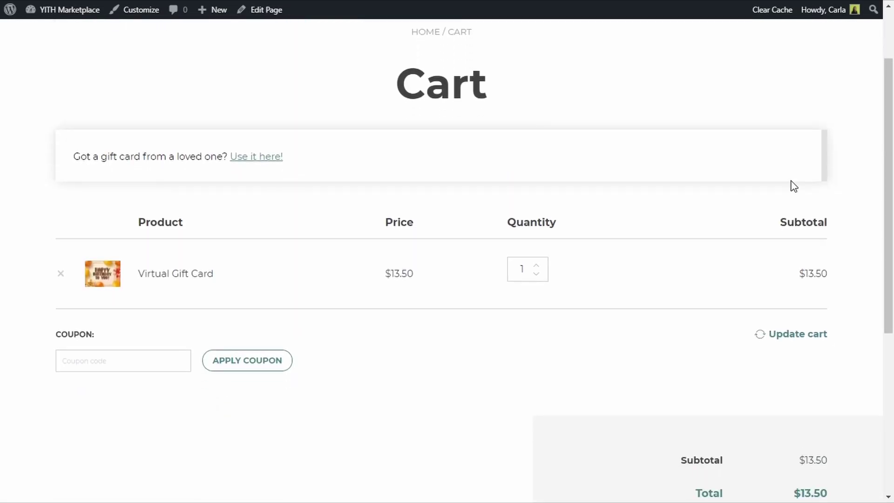
scroll(792, 190, down, 1)
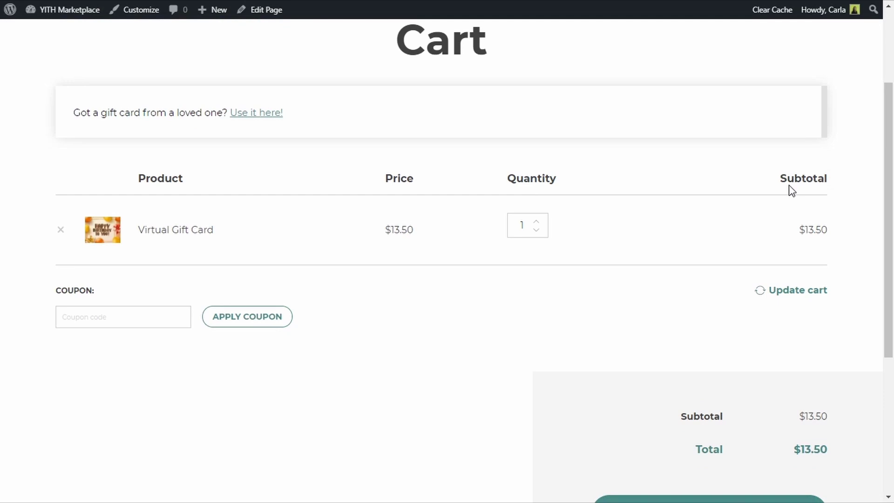